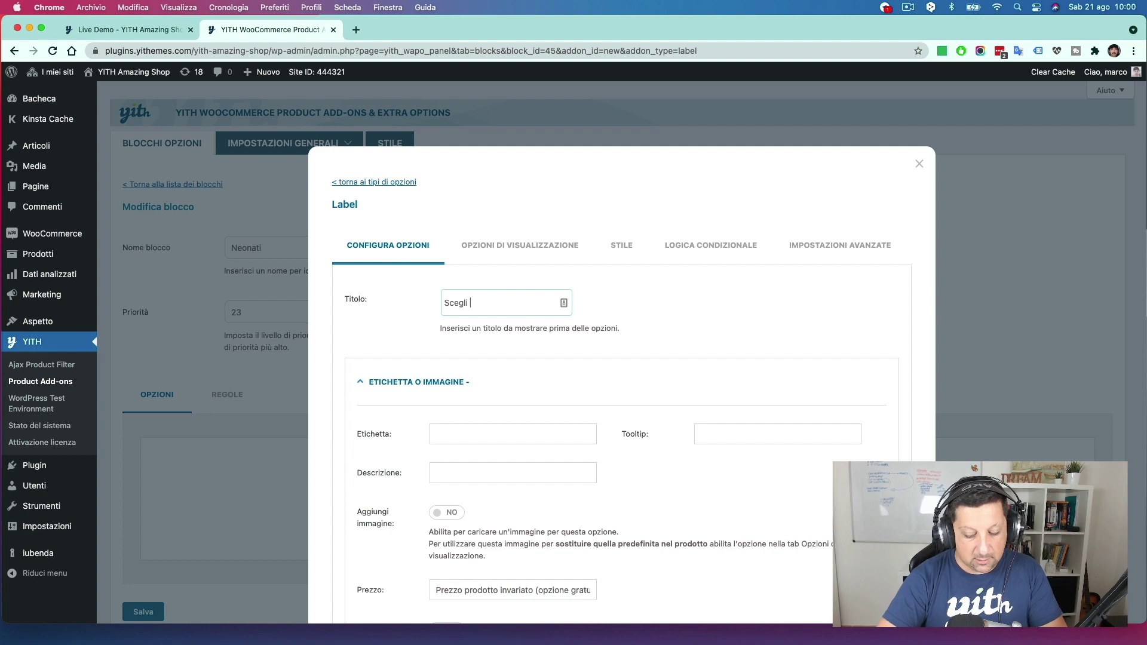
# - Complete the label add-on's title as "Scegli lo stile" and label the first option "Baby dragon"
pyautogui.write('tile')
pyautogui.press('Tab')
pyautogui.scroll(-3, 690, 393)
pyautogui.write('Baby dragon')
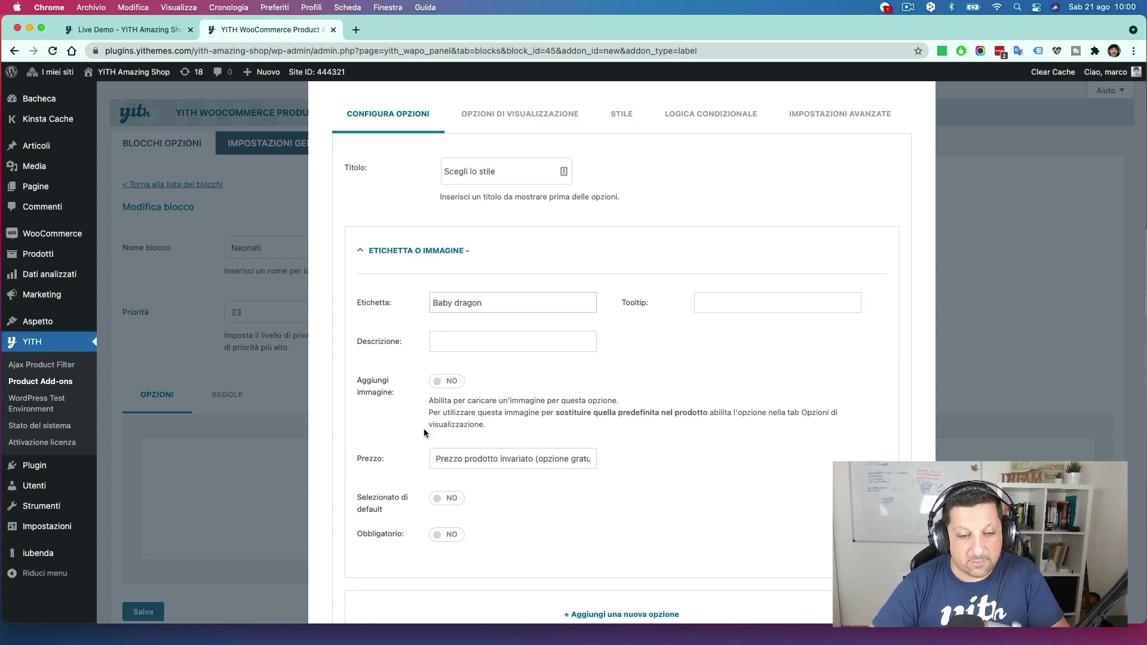
# - Enable an image for the Baby dragon option and assign the blue dragon towel picture from the media library
pyautogui.click(445, 382)
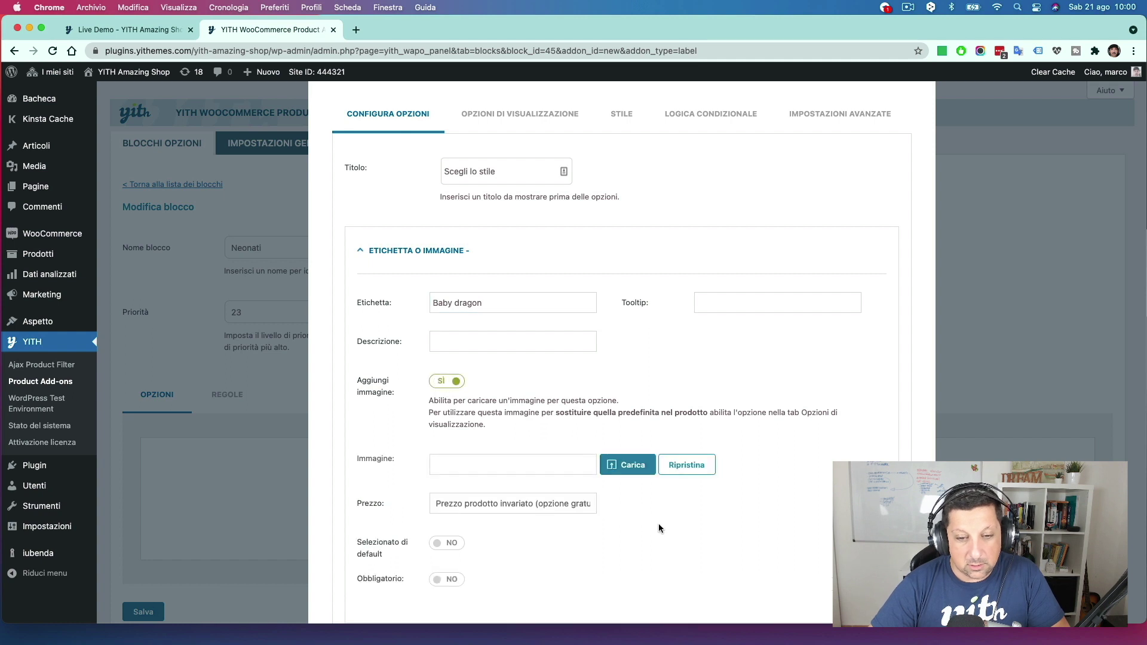
pyautogui.click(628, 469)
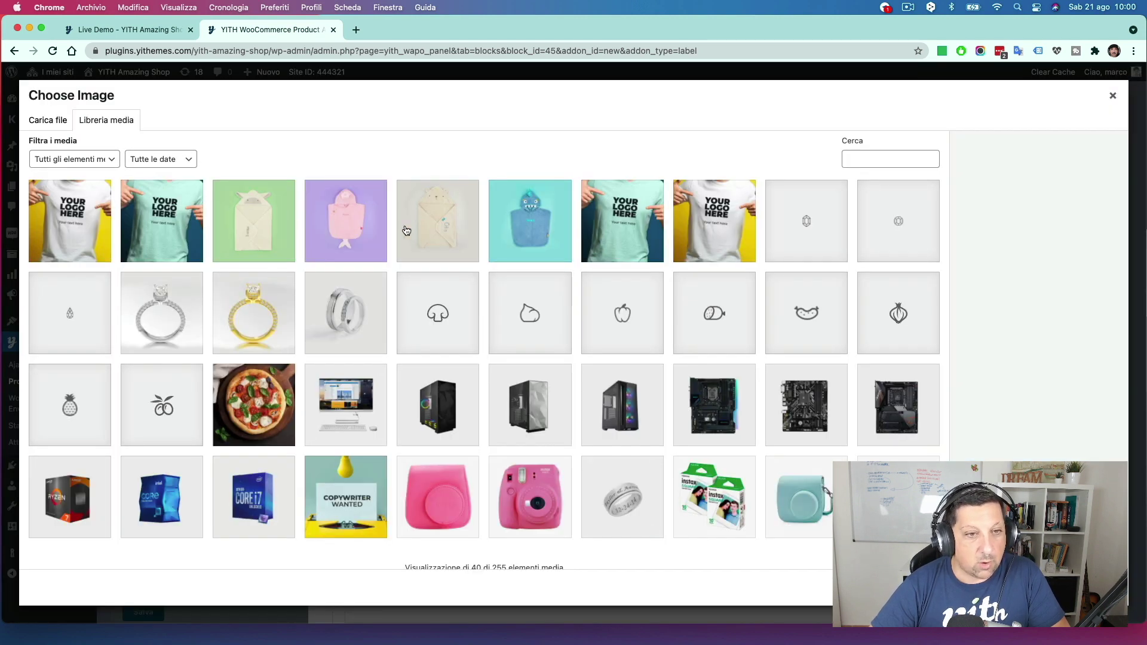
pyautogui.click(522, 222)
pyautogui.click(1075, 587)
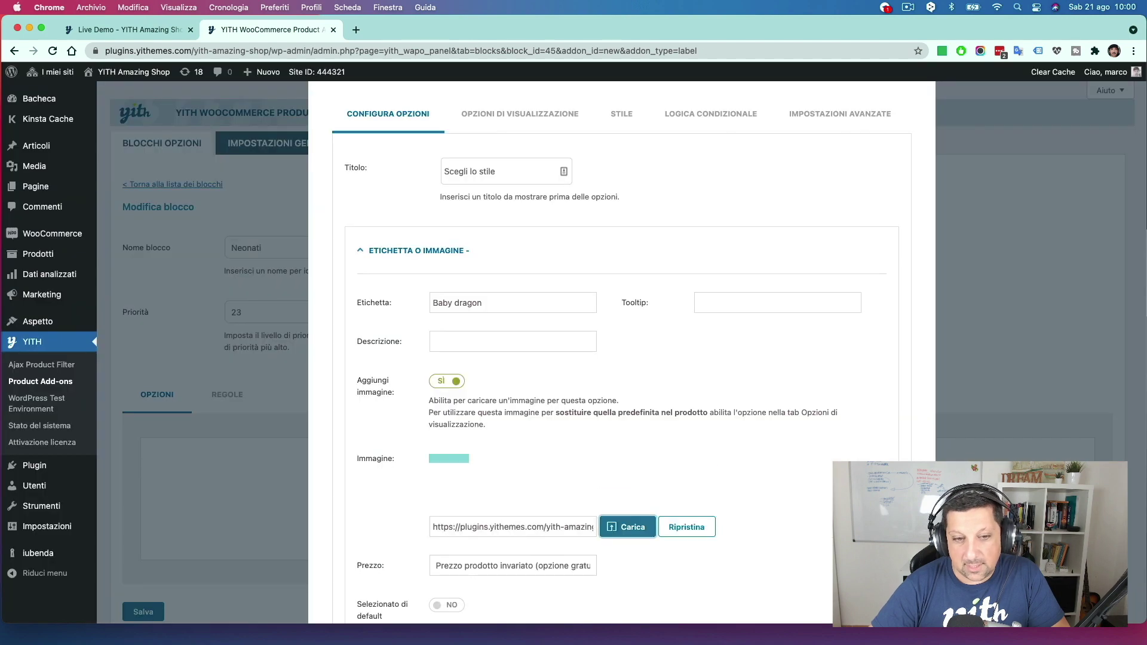
# - Add a second option to the add-on and label it "Pink mermaid"
pyautogui.scroll(-5, 674, 472)
pyautogui.click(673, 472)
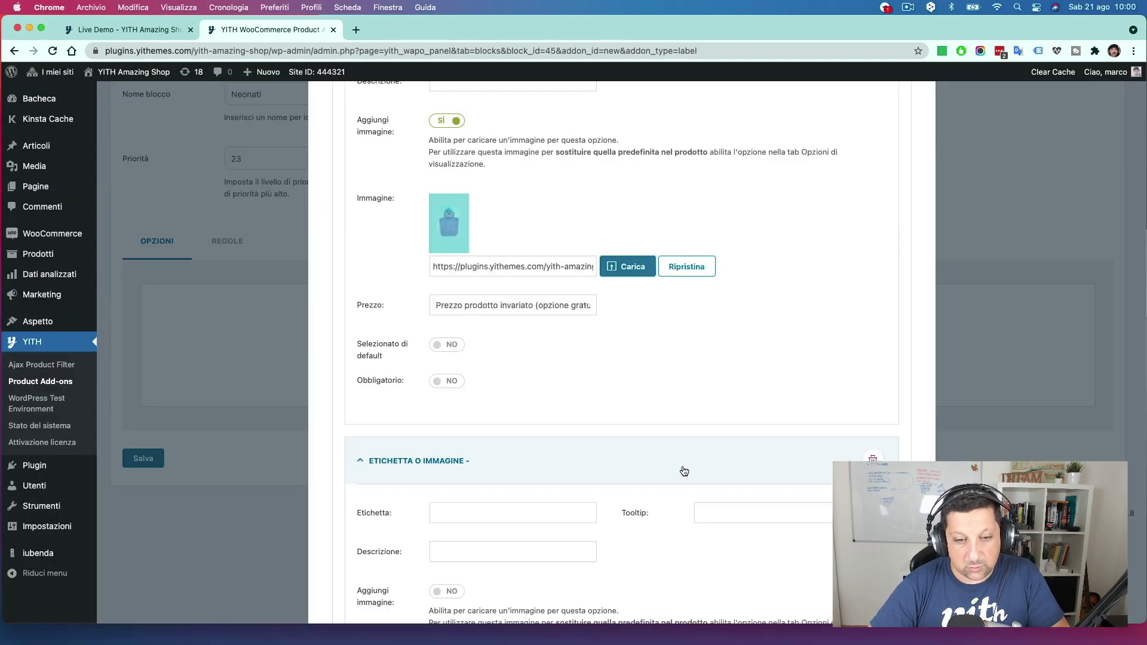
pyautogui.scroll(-2, 654, 467)
pyautogui.write('Pink mermaid')
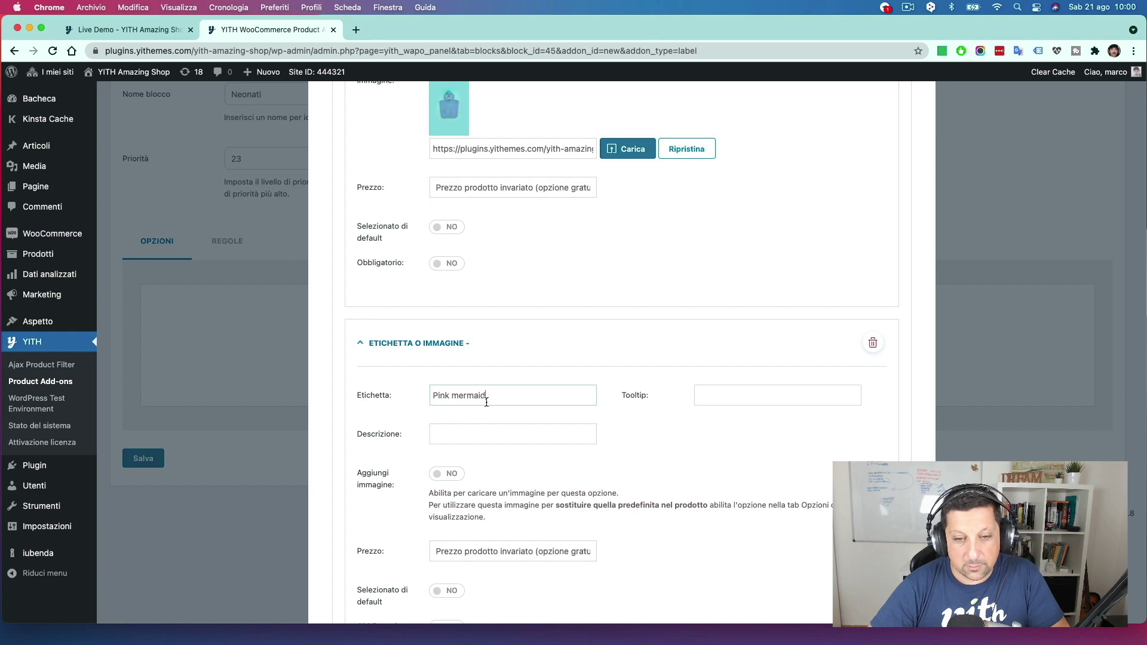
# - Enable an image for the Pink mermaid option and assign the pink towel picture on the purple background
pyautogui.scroll(-1, 536, 445)
pyautogui.click(453, 440)
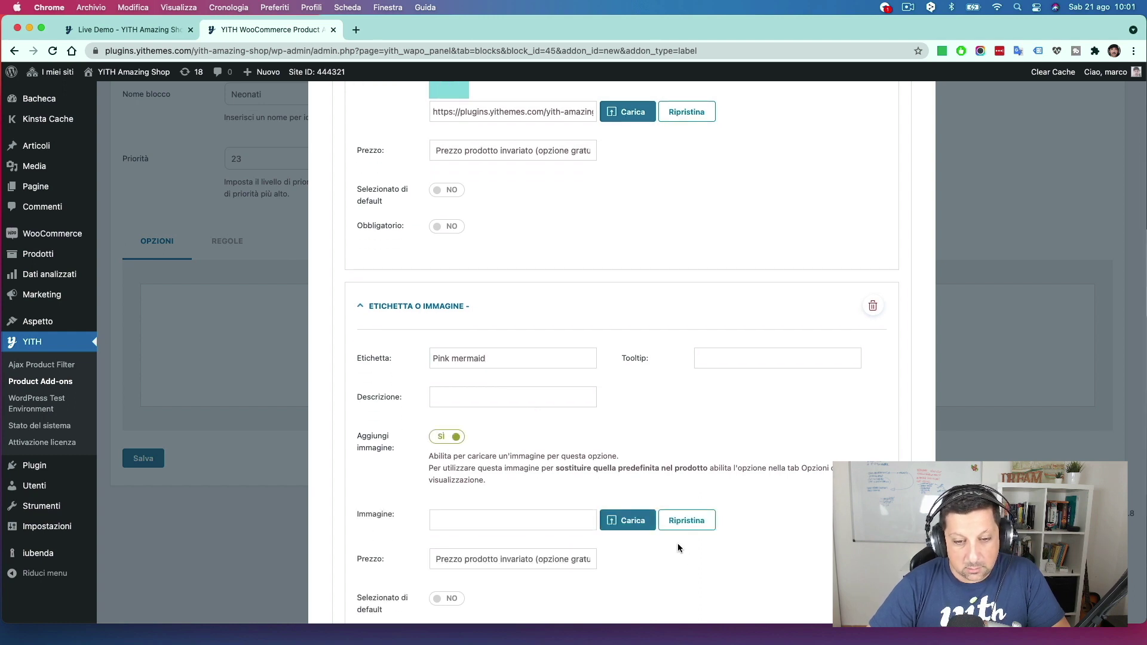
pyautogui.click(629, 520)
pyautogui.click(342, 245)
pyautogui.click(1087, 588)
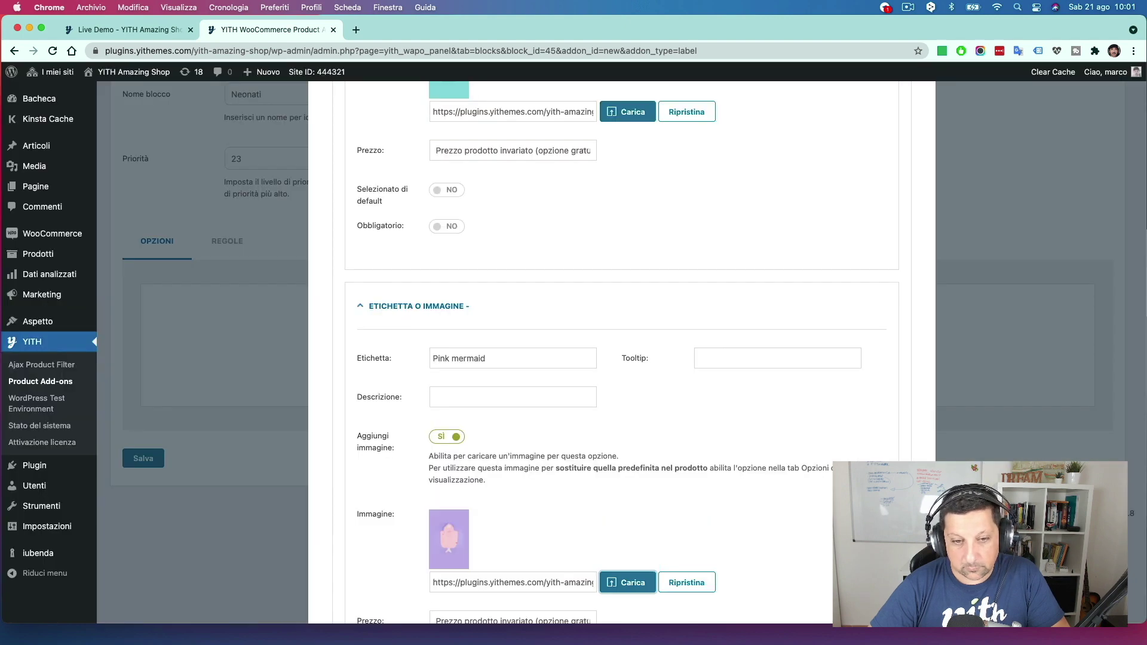
# - Add a third option labelled "Sweet Lamb" and give it the towel picture with the green background
pyautogui.scroll(-5, 623, 460)
pyautogui.click(486, 375)
pyautogui.scroll(-3, 652, 453)
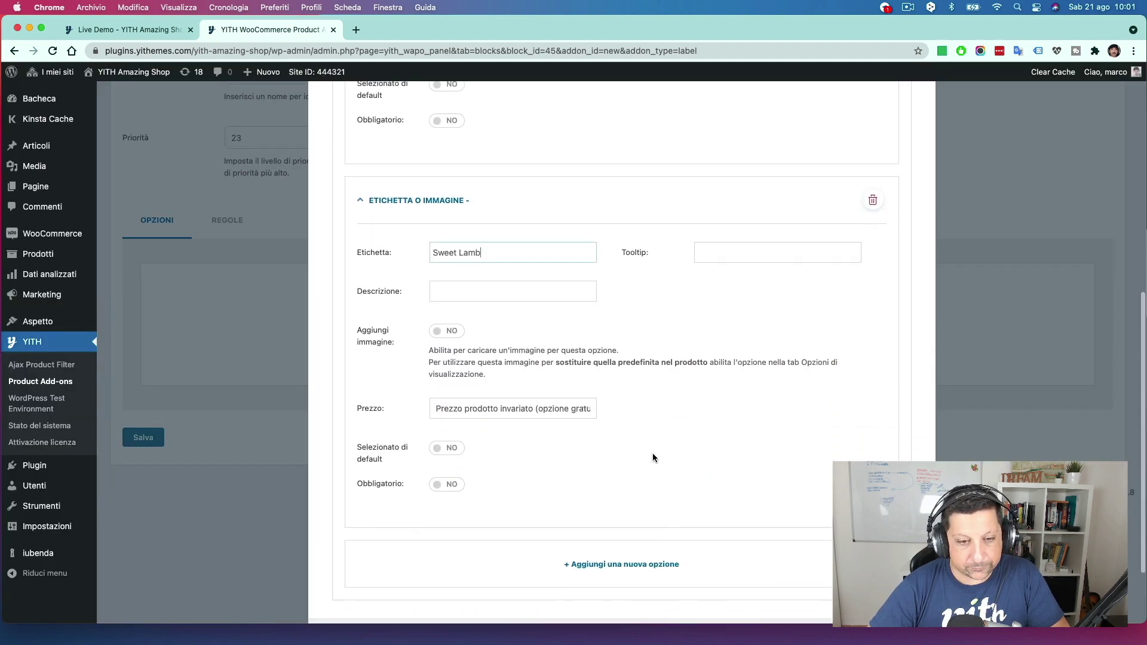
pyautogui.click(460, 303)
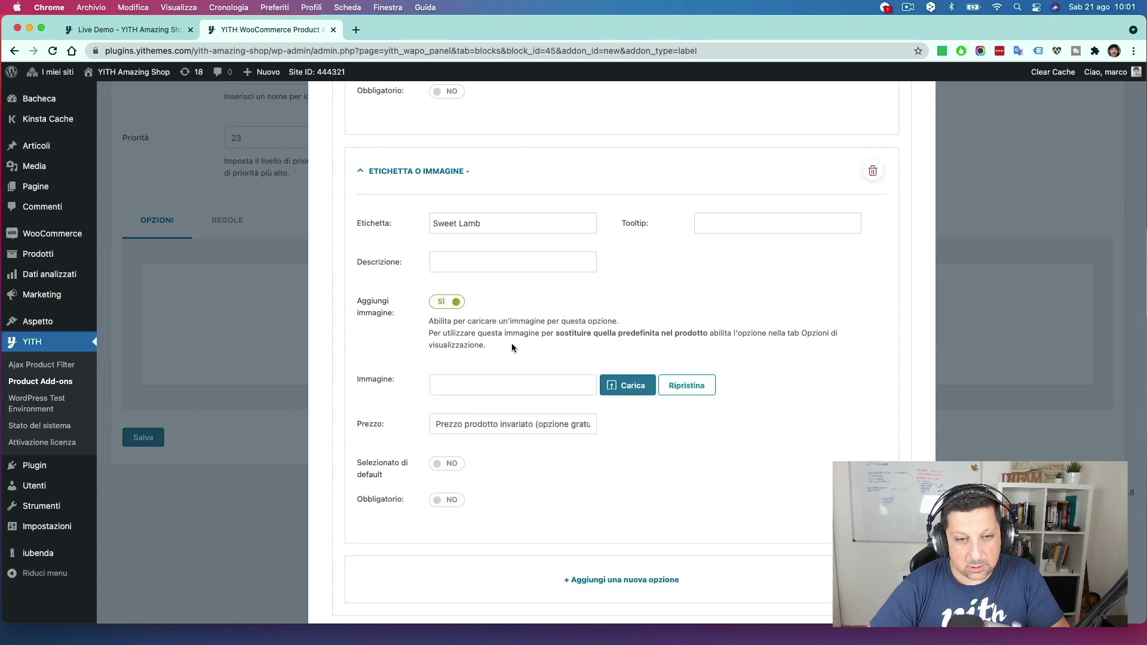
pyautogui.click(627, 385)
pyautogui.click(1059, 454)
# - Add a fourth option to the add-on and label it "Teddy bear"
pyautogui.scroll(-4, 614, 440)
pyautogui.click(609, 443)
pyautogui.scroll(-3, 496, 422)
pyautogui.click(454, 368)
pyautogui.write('Teddy bear')
# - Enable an image for the Teddy bear option, assign the beige bear towel picture, and save the add-on
pyautogui.scroll(-2, 471, 385)
pyautogui.click(447, 401)
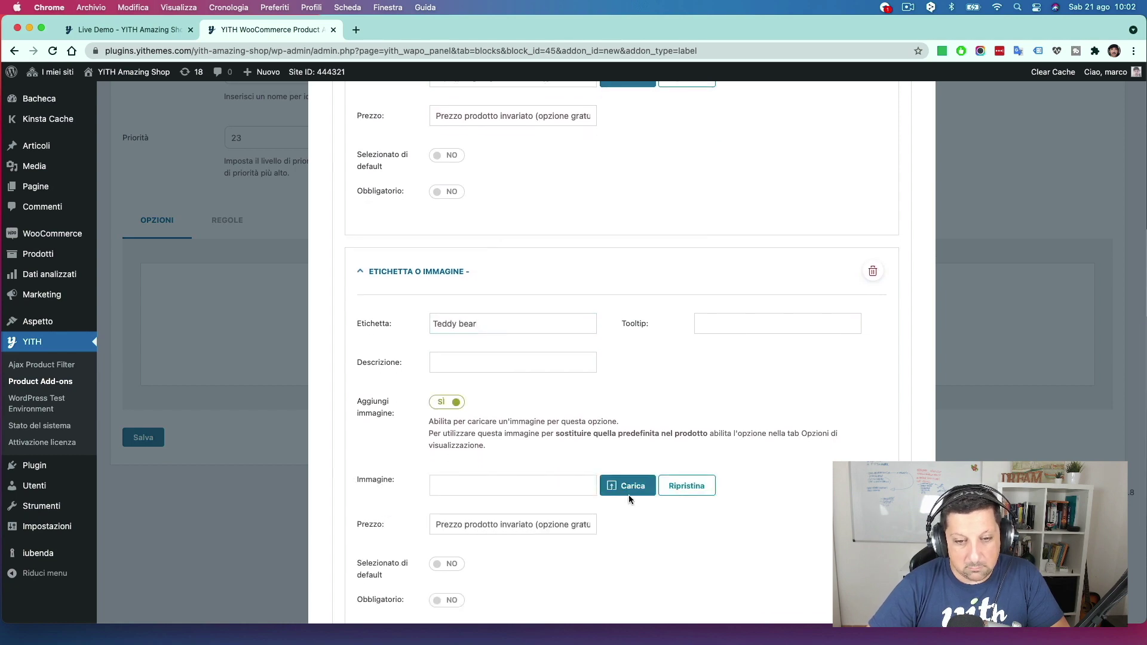
pyautogui.click(627, 485)
pyautogui.click(438, 217)
pyautogui.click(1069, 583)
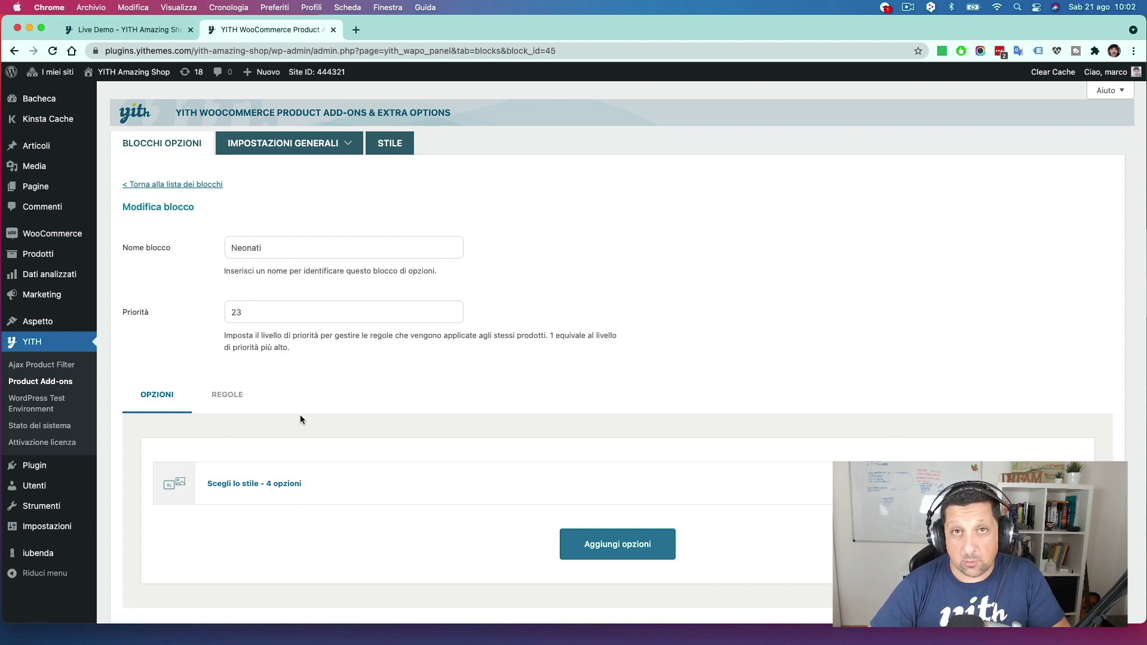
# - Copy "Asciugamano per" from the product title on the shop page and return to the Neonati block
pyautogui.scroll(-2, 299, 406)
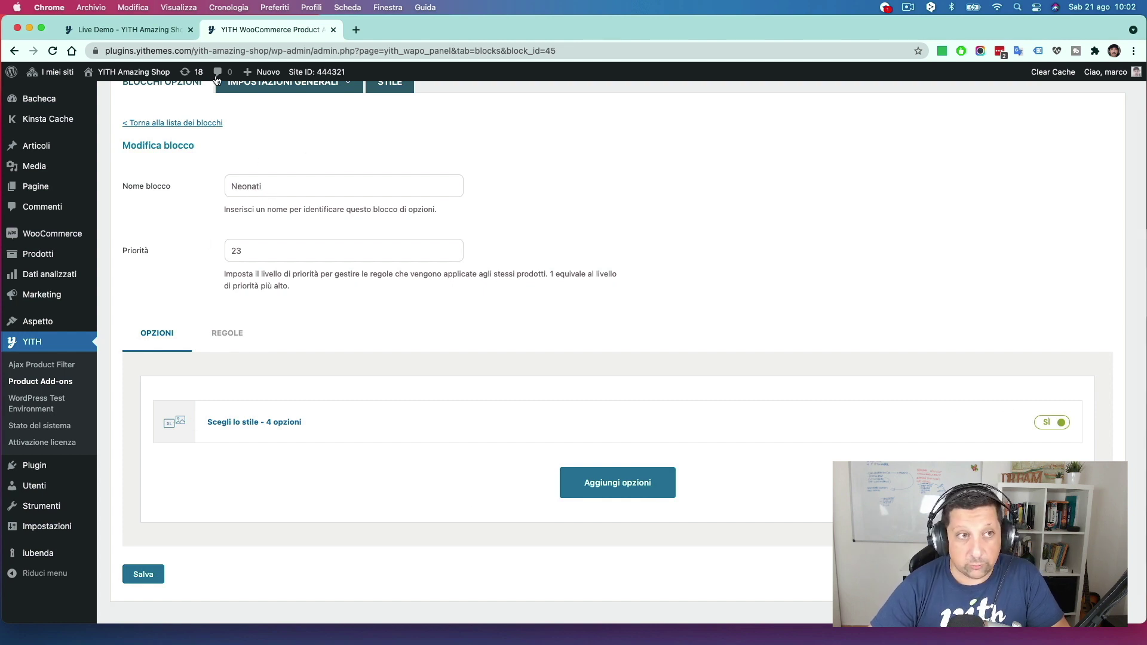
pyautogui.click(127, 25)
pyautogui.moveTo(539, 209); pyautogui.dragTo(763, 216)
pyautogui.click(275, 31)
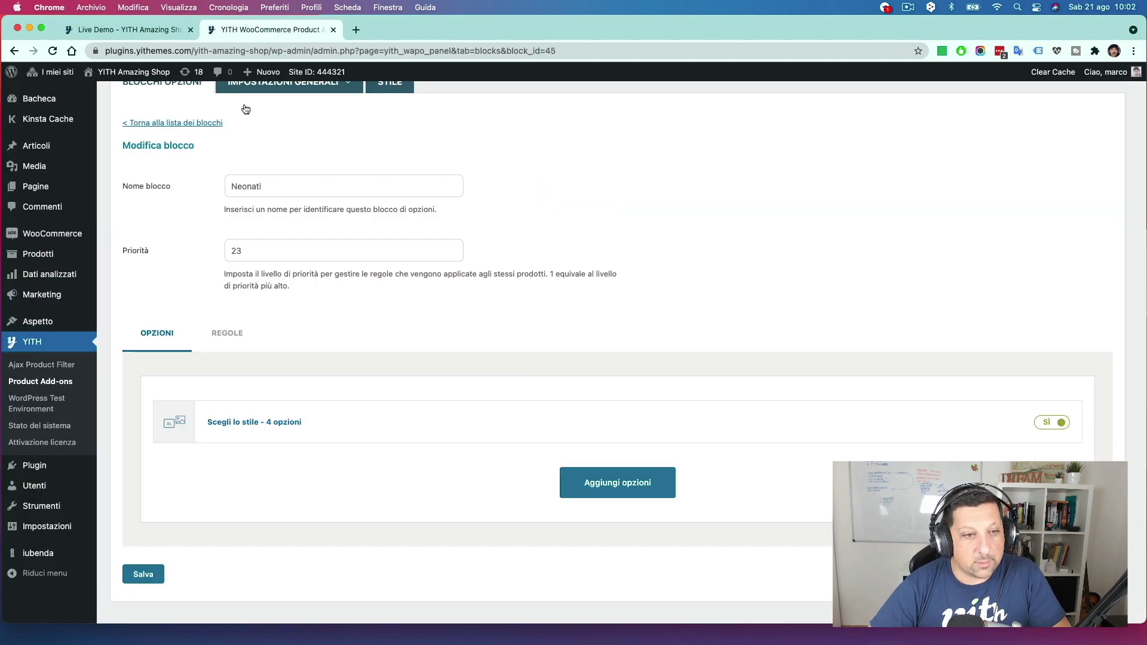
# - Restrict the Neonati block to the specific product "Asciugamano personalizzato per neonato" and save the block
pyautogui.click(226, 332)
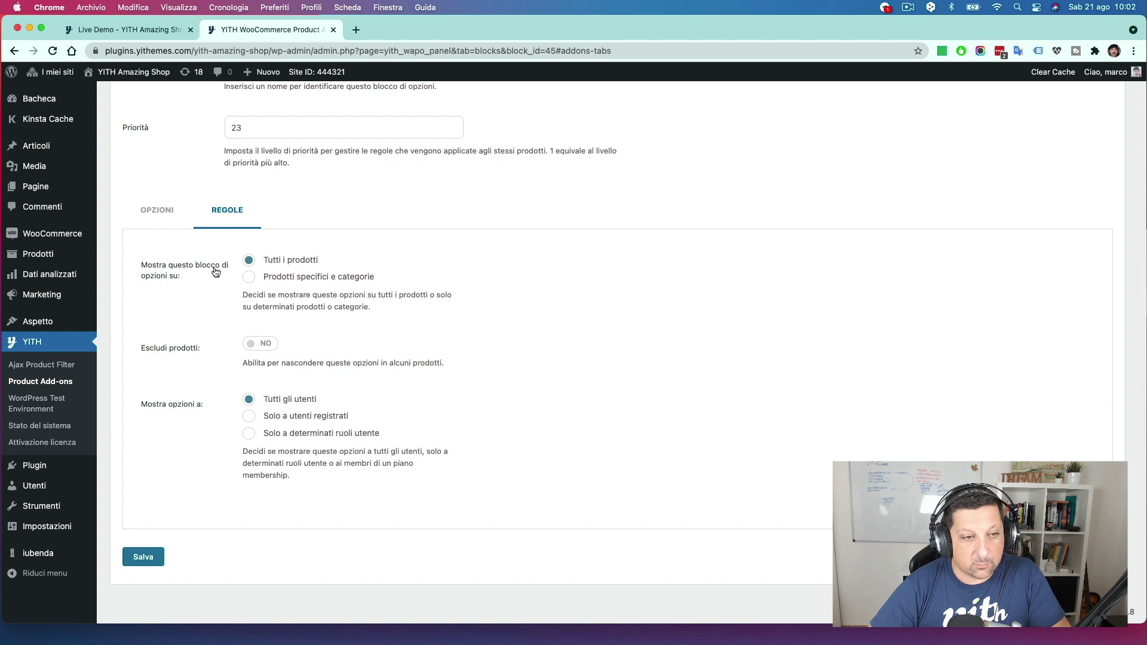
pyautogui.click(252, 278)
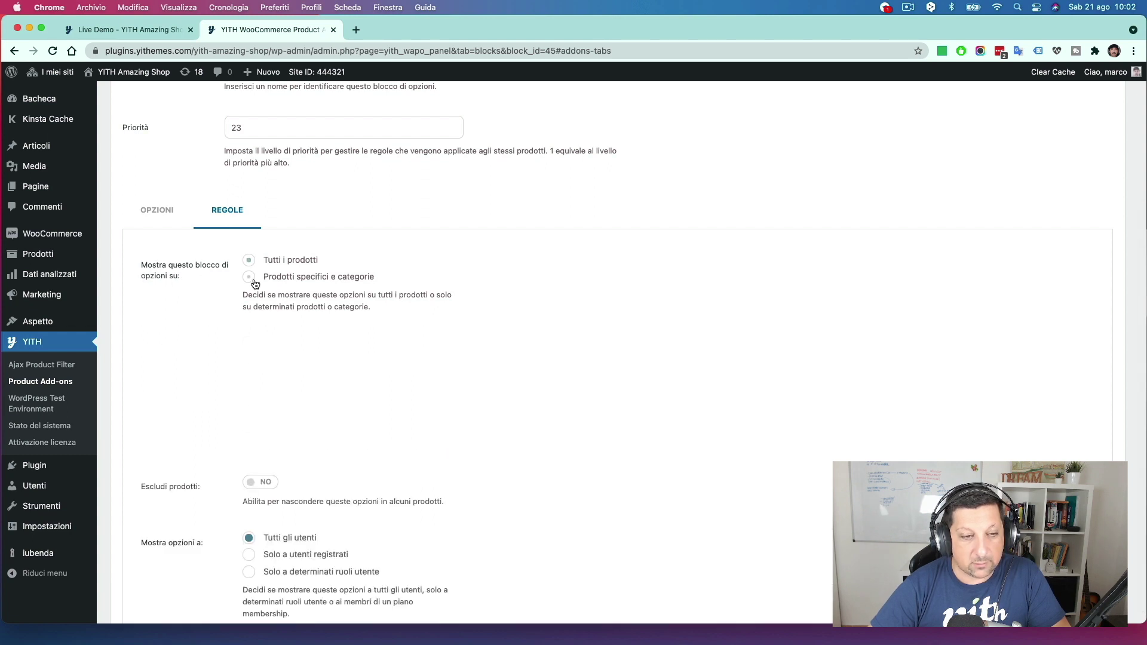
pyautogui.write('Asciugamano per')
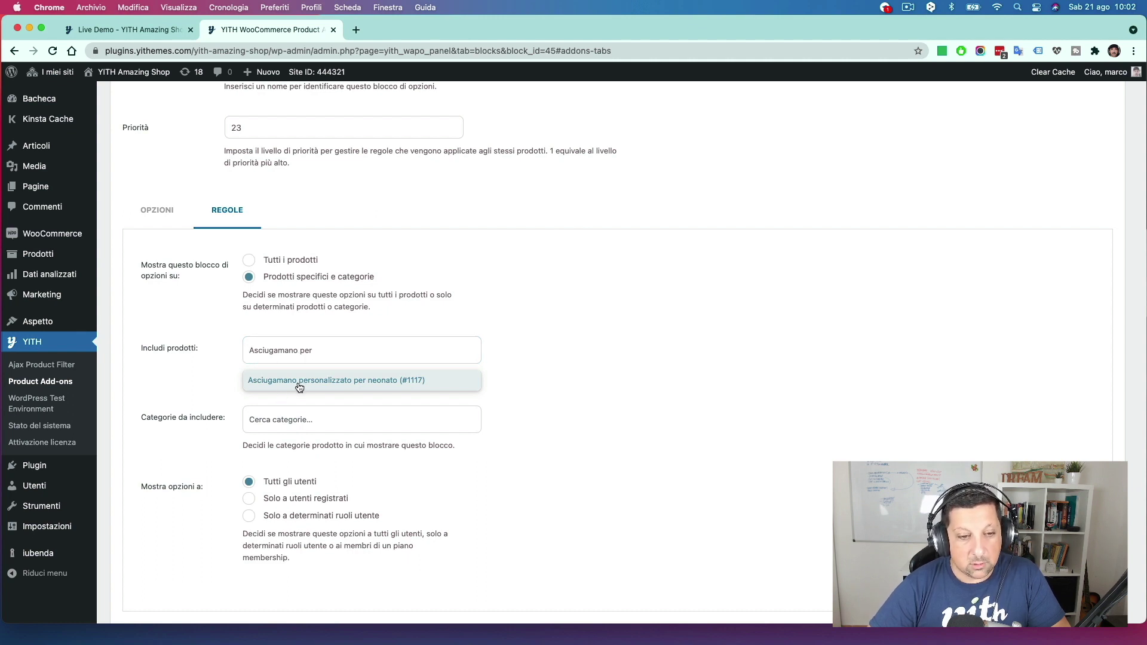
pyautogui.click(296, 382)
pyautogui.scroll(-3, 239, 442)
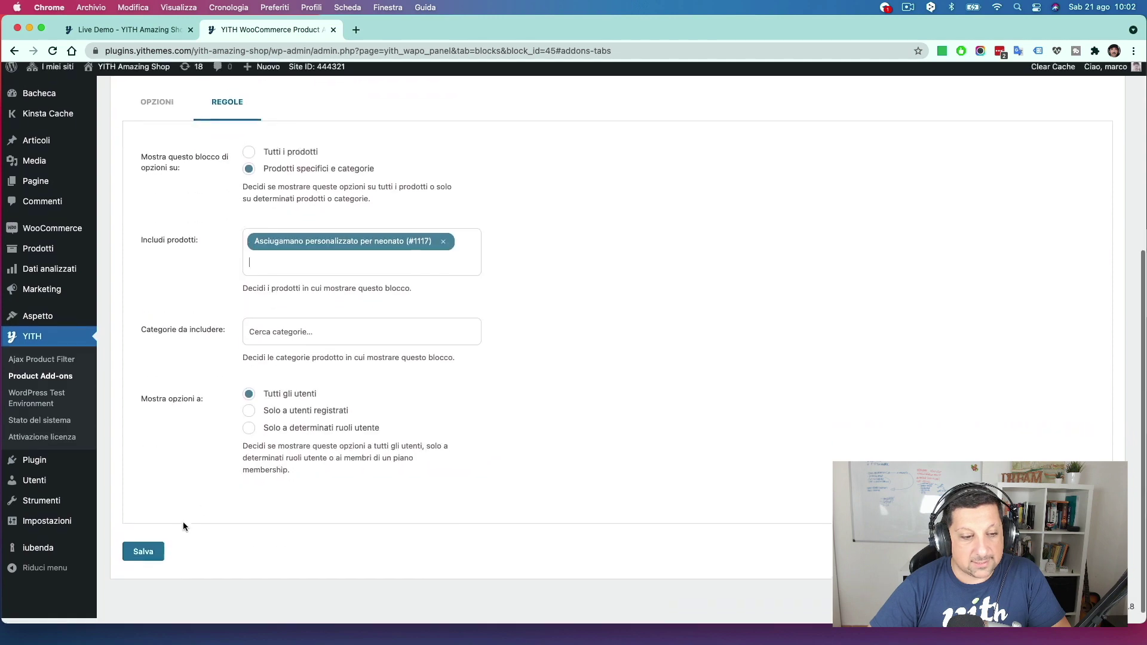
pyautogui.click(130, 565)
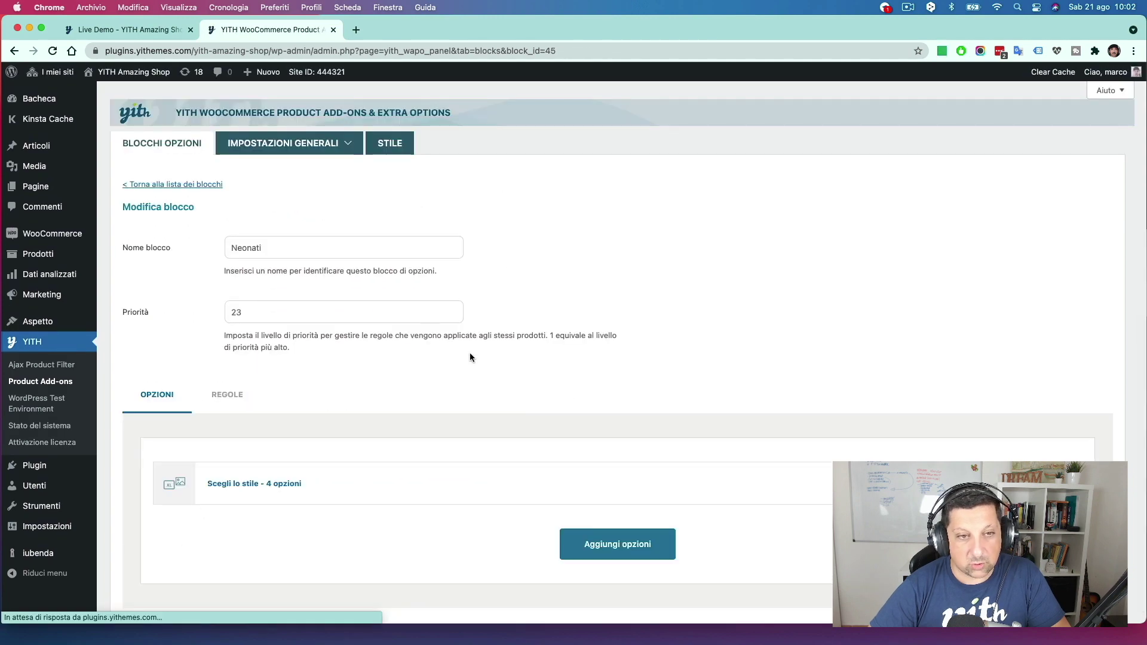
# - Preview the style options on the shop's product page by selecting Pink mermaid and Sweet Lamb in turn
pyautogui.click(127, 29)
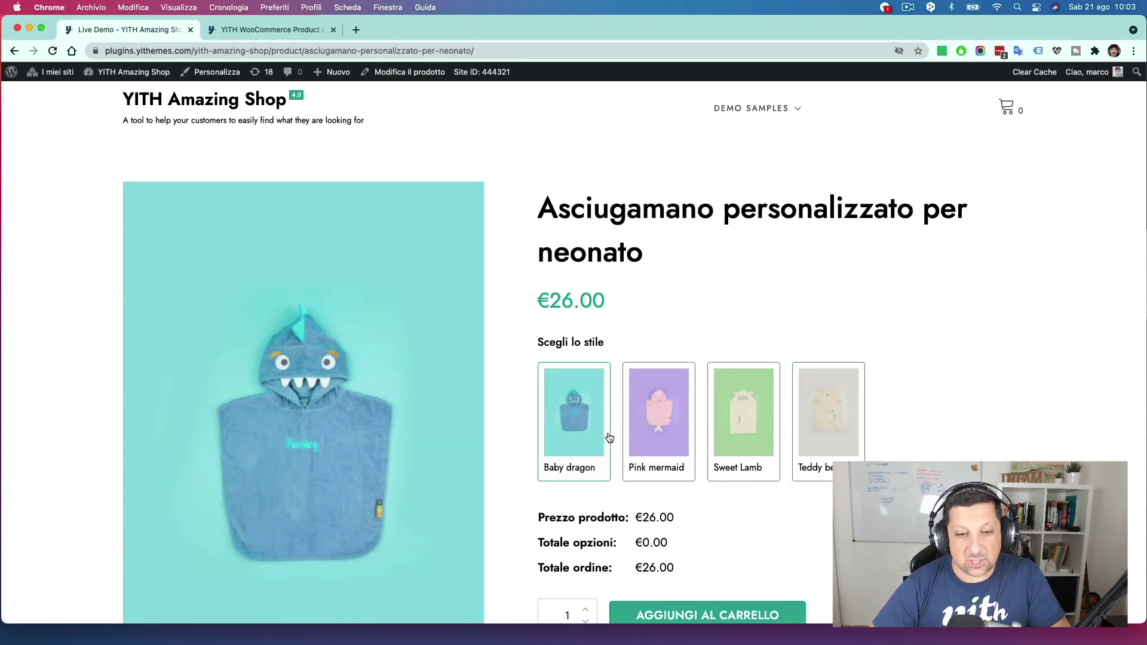
pyautogui.click(675, 425)
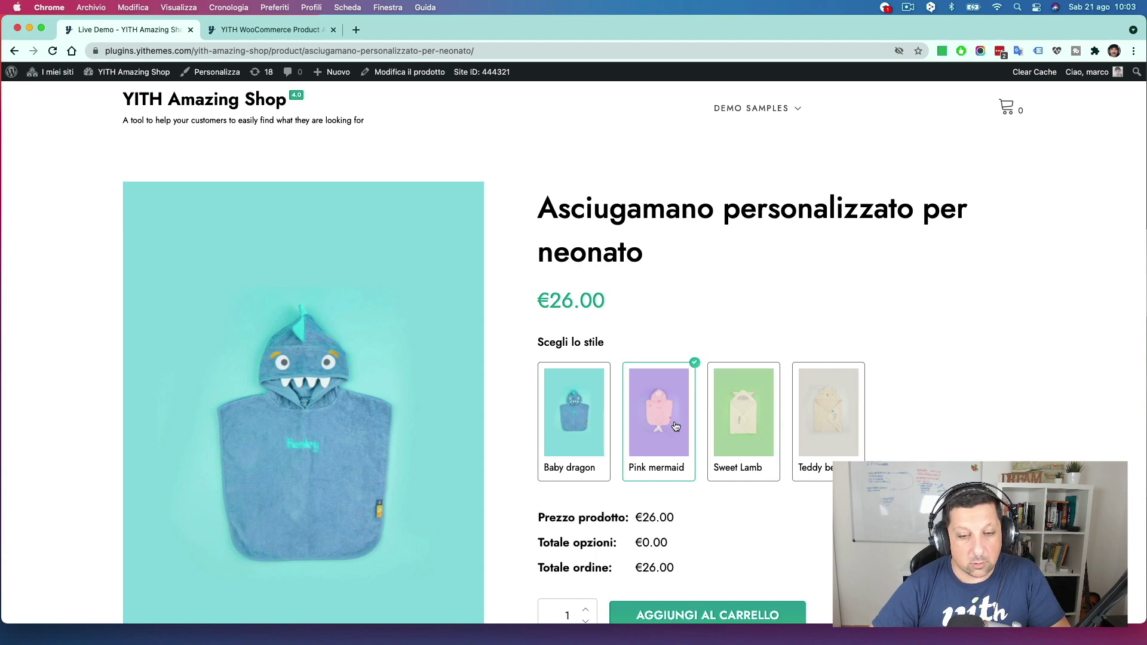
pyautogui.click(724, 416)
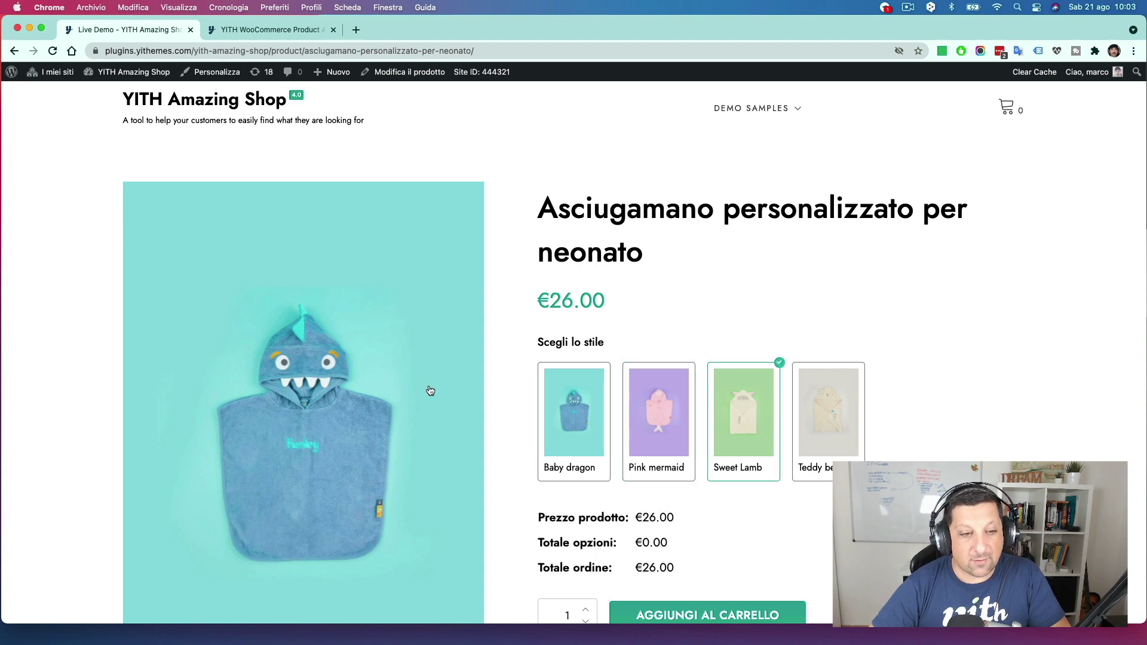
pyautogui.click(646, 418)
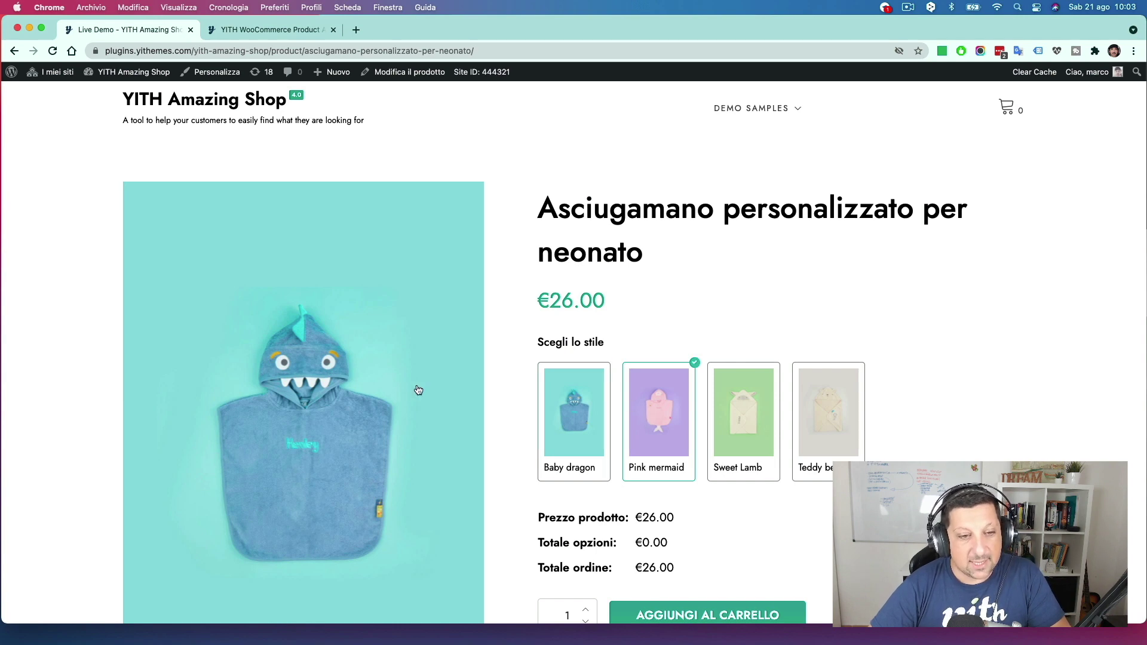
pyautogui.click(754, 414)
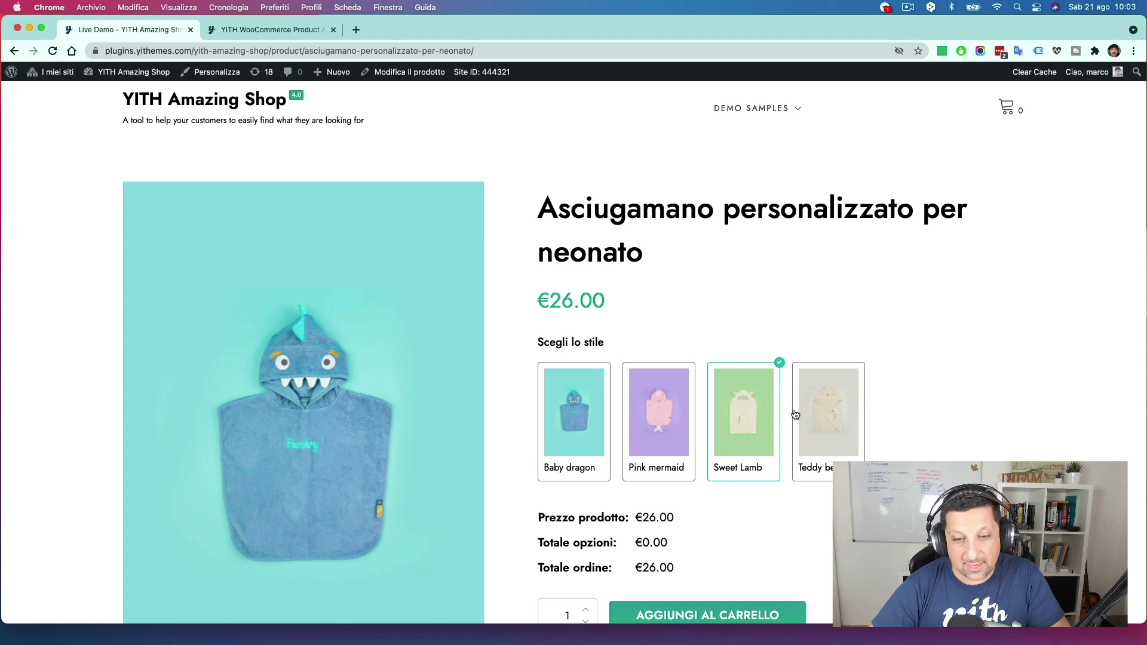
# - In the "Scegli lo stile" add-on's display options, set the product image replacement to "Sostituisci con immagini opzioni" and save
pyautogui.click(251, 30)
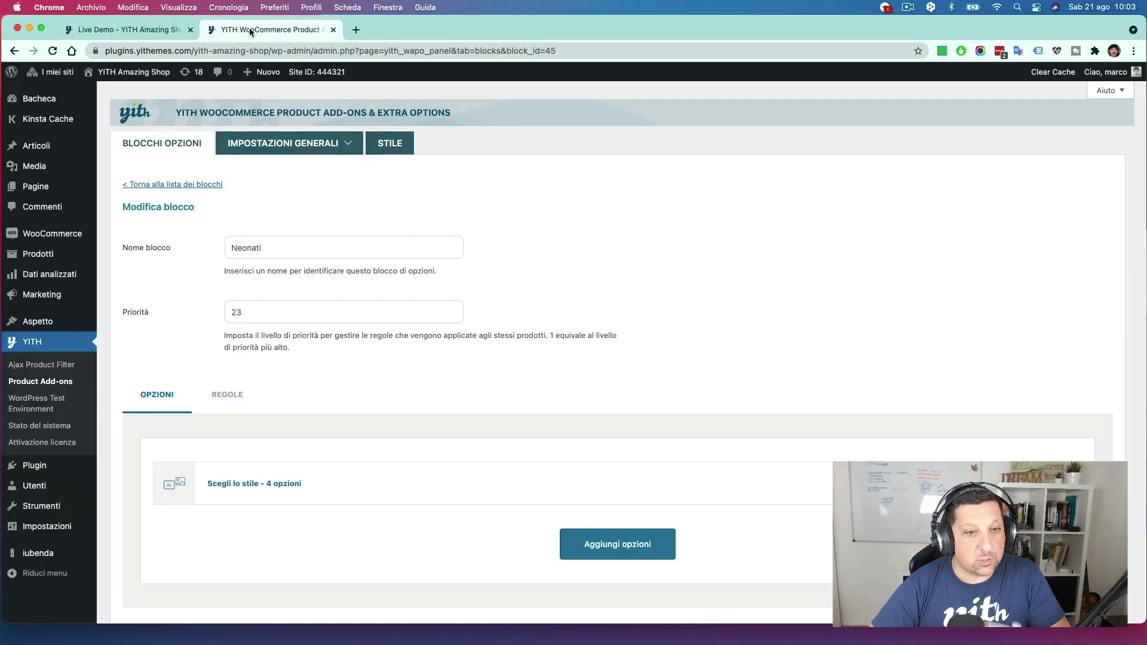
pyautogui.scroll(-2, 687, 490)
pyautogui.click(932, 425)
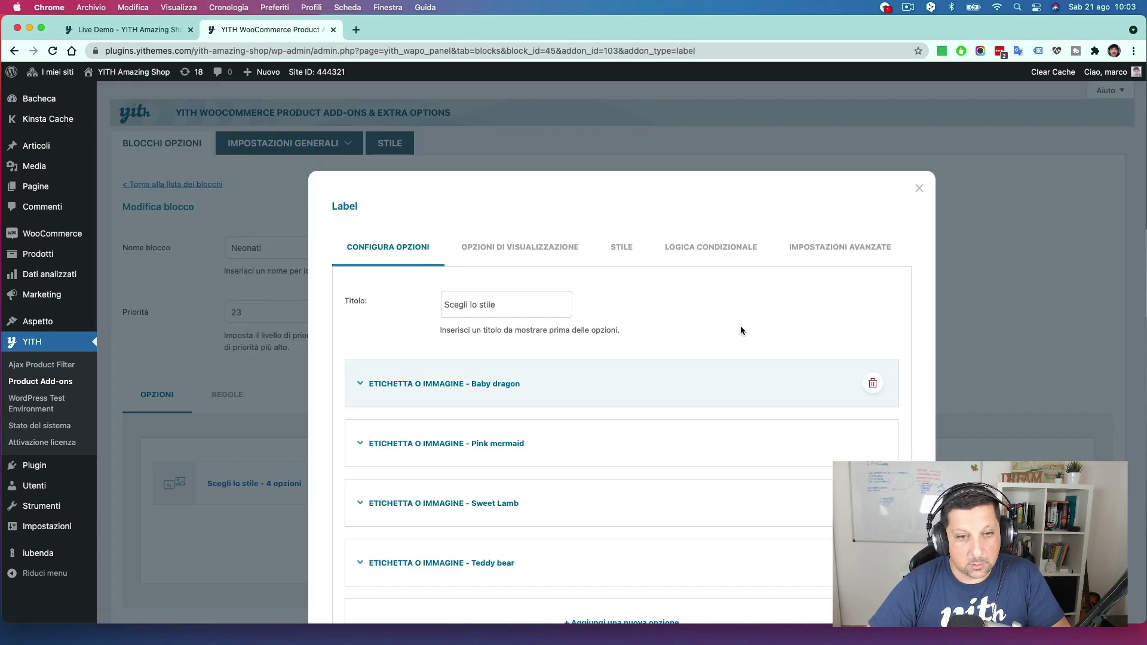
pyautogui.click(528, 247)
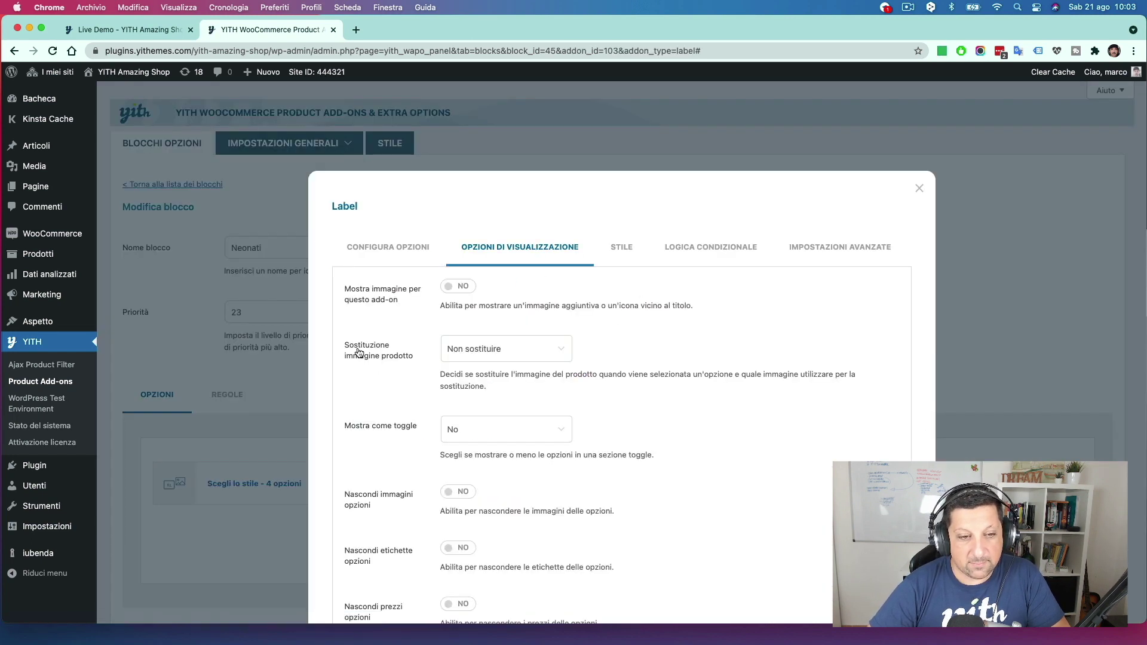
pyautogui.click(526, 351)
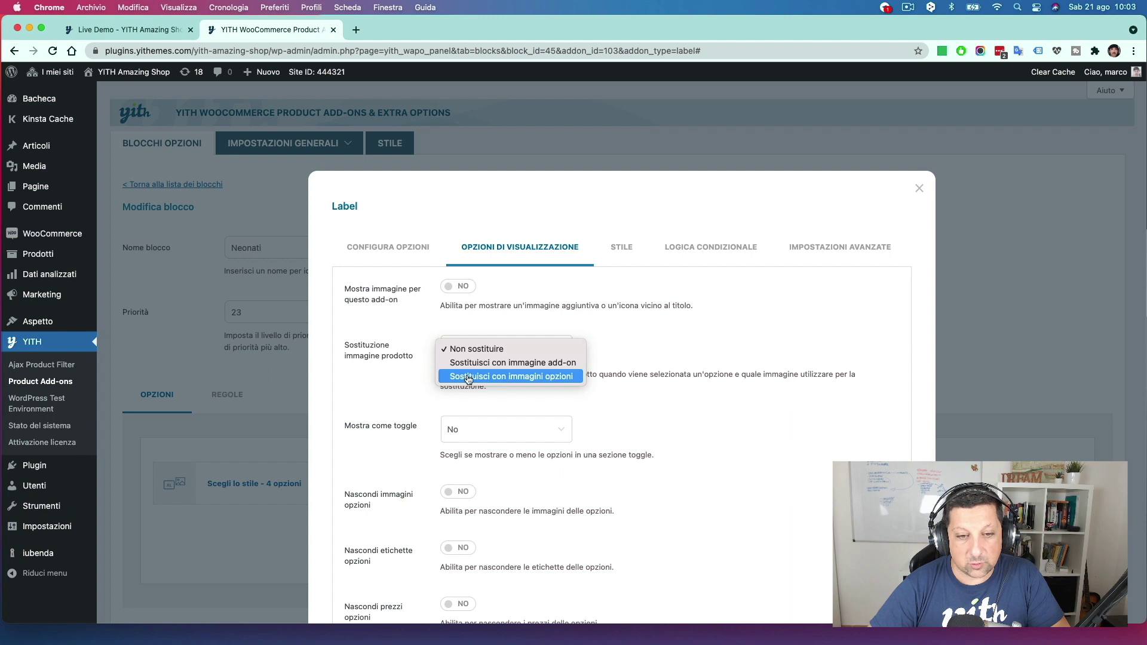
pyautogui.click(550, 378)
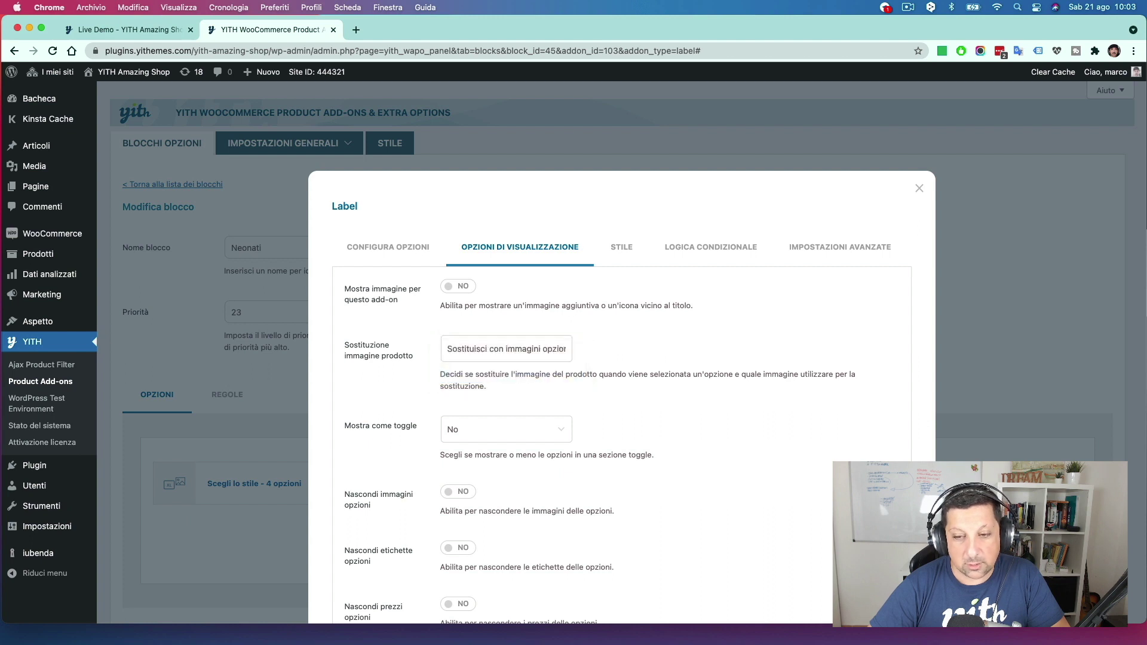
pyautogui.scroll(-5, 549, 382)
pyautogui.scroll(-2, 574, 358)
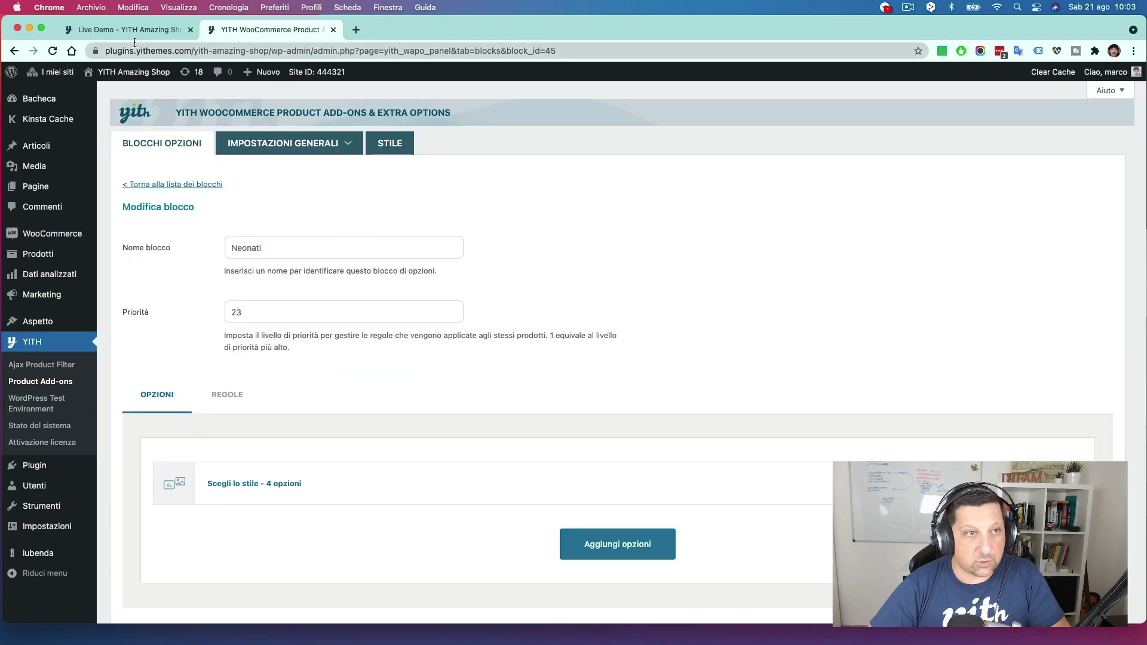
# - Check the main image replacement on the product page with Pink mermaid, Sweet Lamb and Teddy bear, and return to the block settings
pyautogui.click(130, 30)
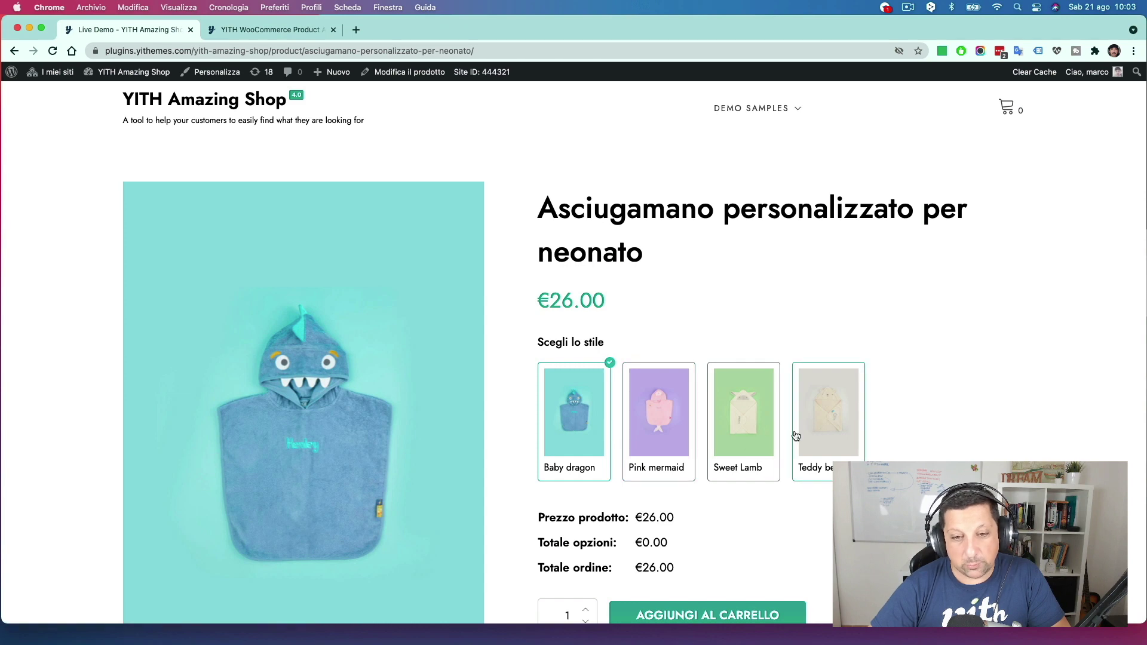
pyautogui.click(674, 441)
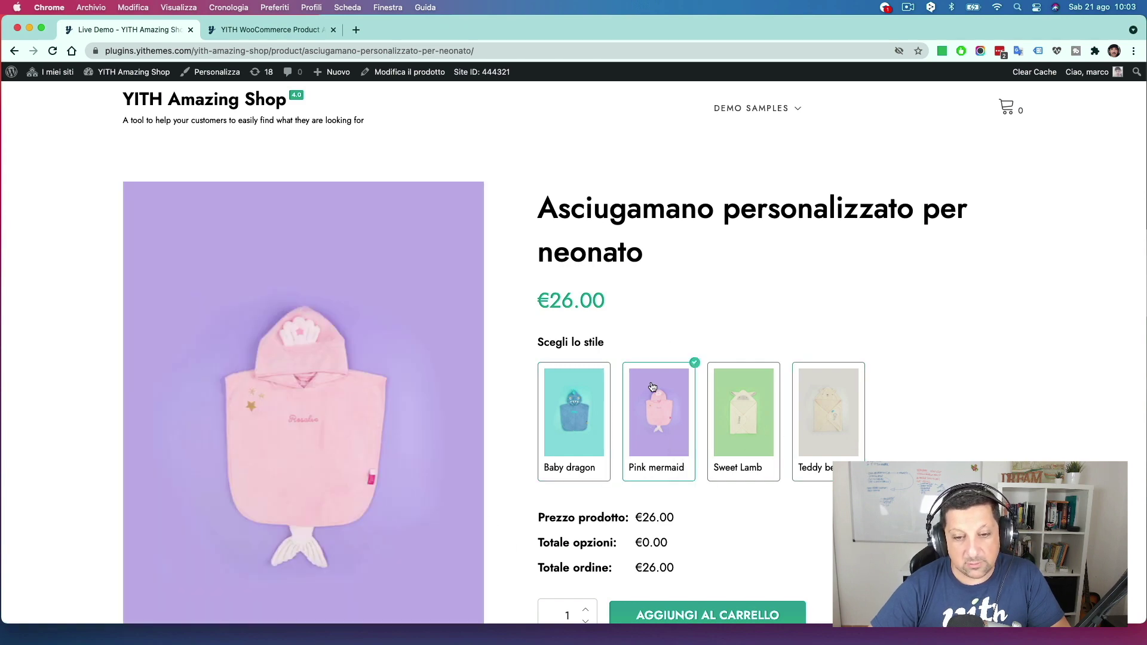
pyautogui.click(739, 451)
pyautogui.click(829, 423)
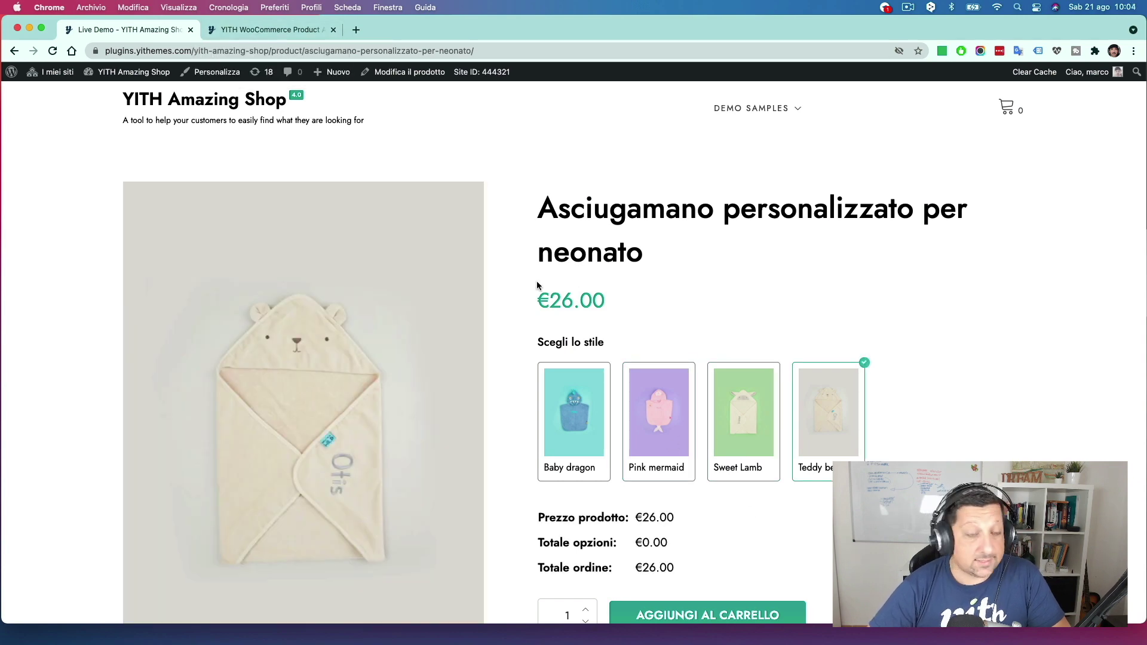
pyautogui.scroll(-2, 537, 286)
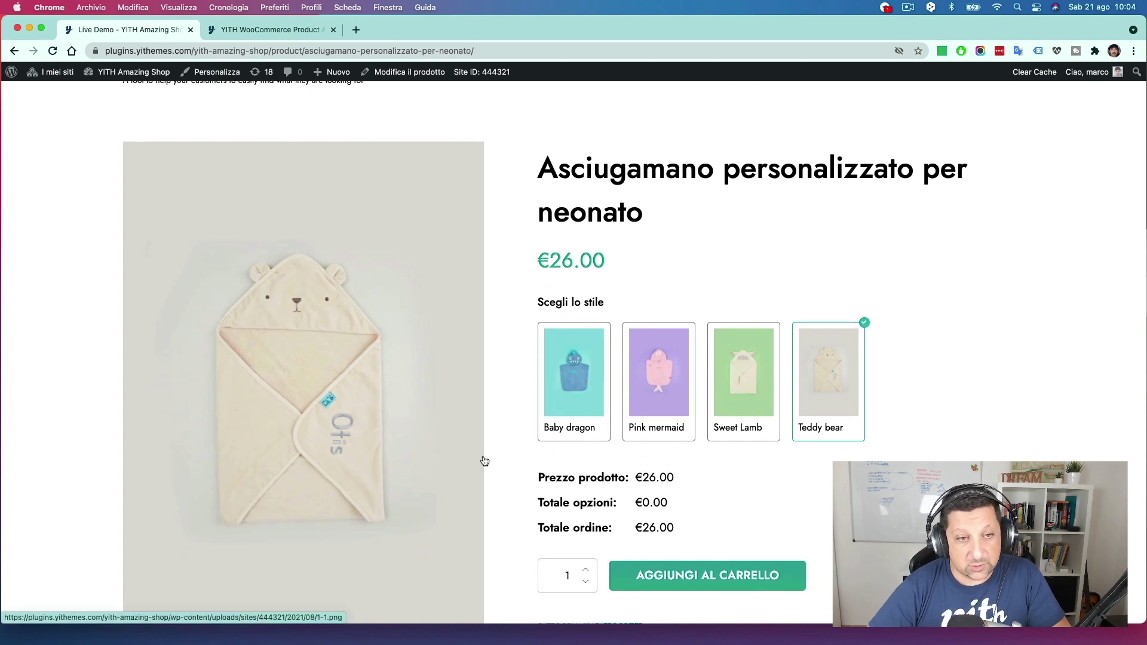
pyautogui.scroll(2, 489, 458)
pyautogui.click(269, 29)
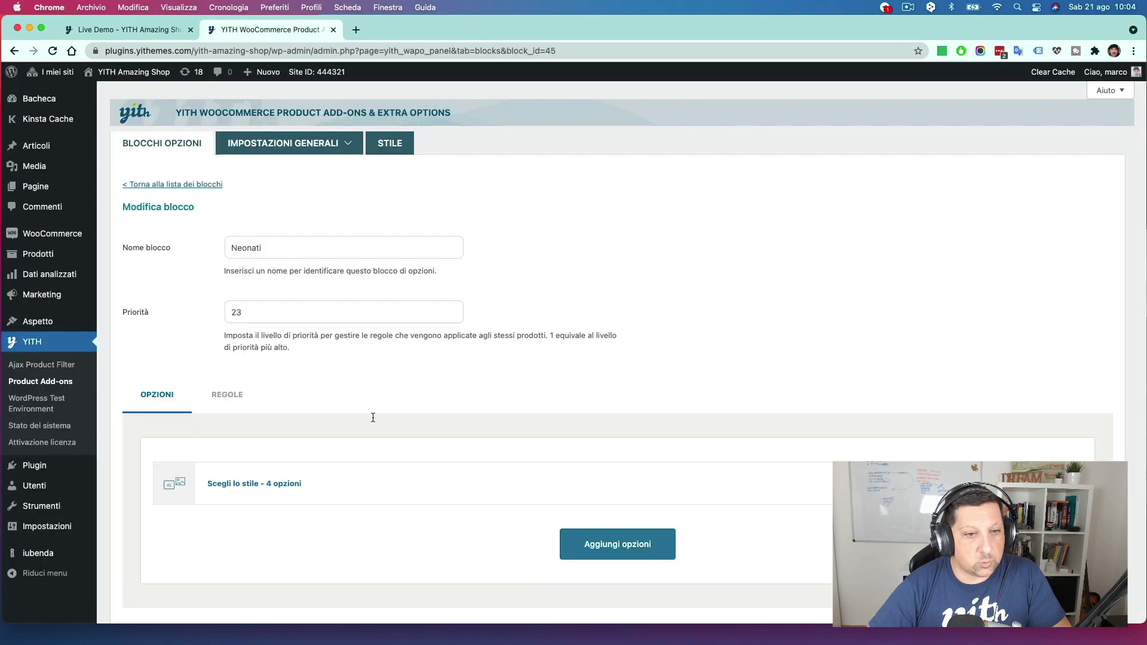
# - Add a checkbox add-on to the Neonati block titled "Personalizza con il nome del bambino", with its option labelled "Sì, voglio personalizzare"
pyautogui.scroll(-3, 421, 450)
pyautogui.click(627, 468)
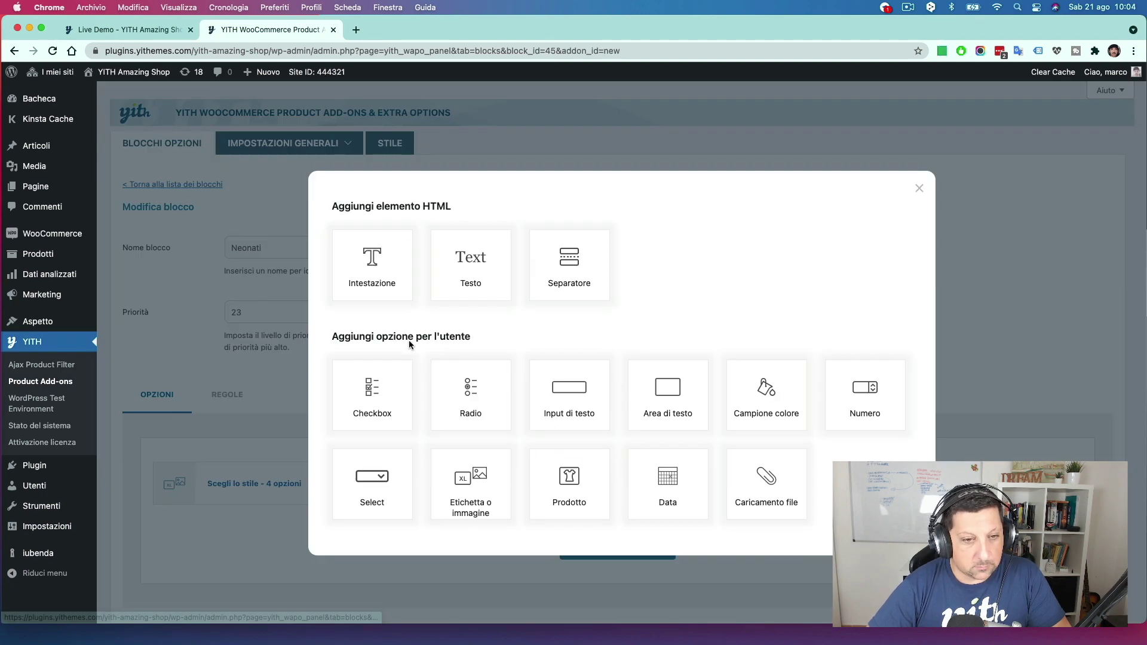
pyautogui.click(395, 407)
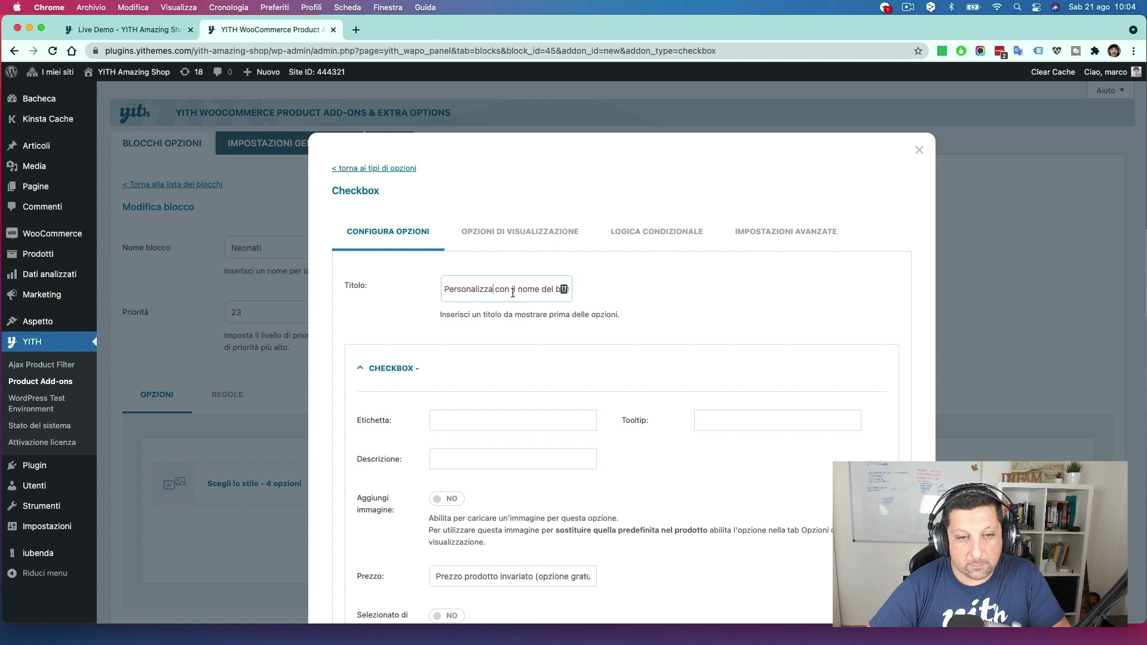
pyautogui.moveTo(538, 293); pyautogui.dragTo(608, 295)
pyautogui.click(448, 421)
pyautogui.write('Sì, voglio personalizzare')
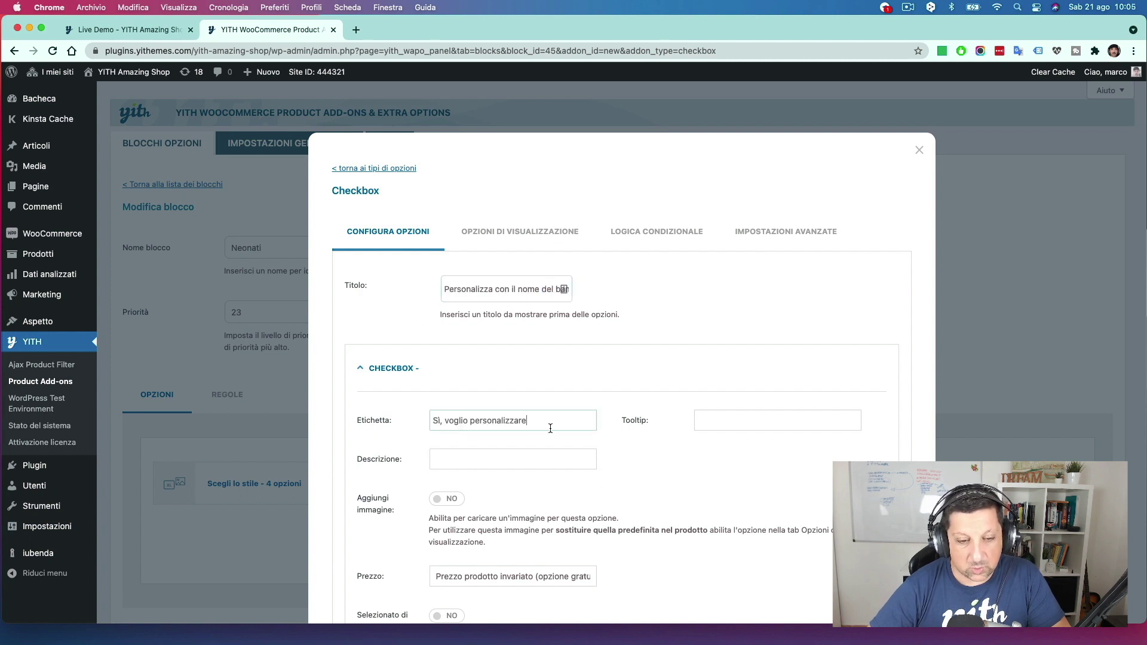
# - Make the checkbox option increase the main product's price by a fixed list amount of 5, and save the add-on
pyautogui.scroll(-5, 554, 428)
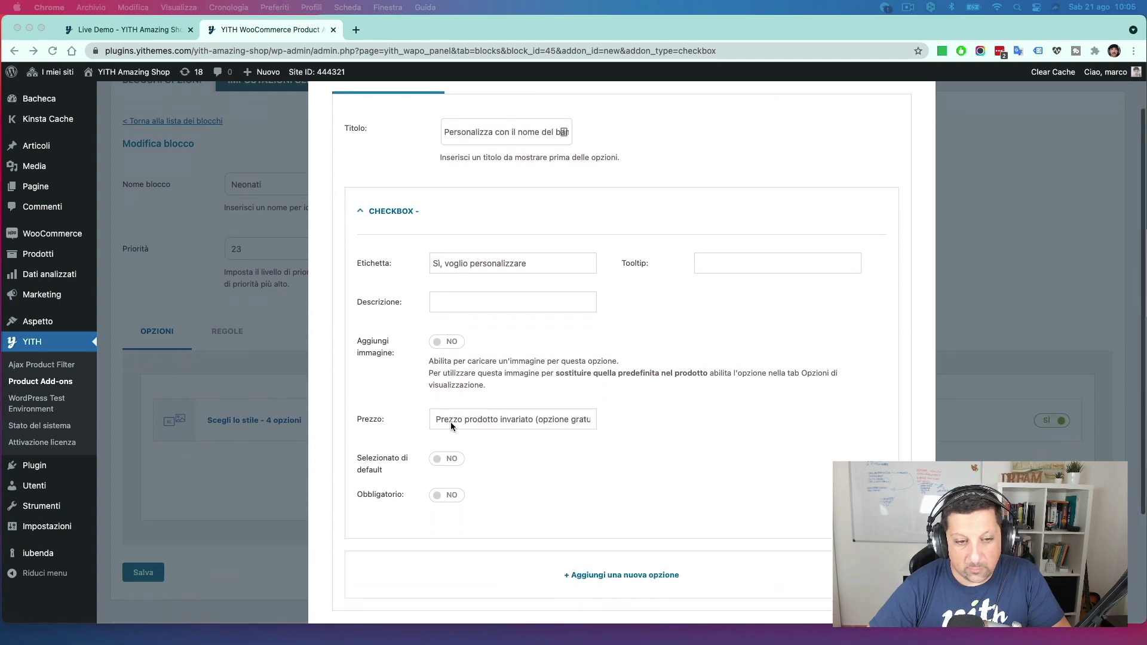
pyautogui.click(458, 424)
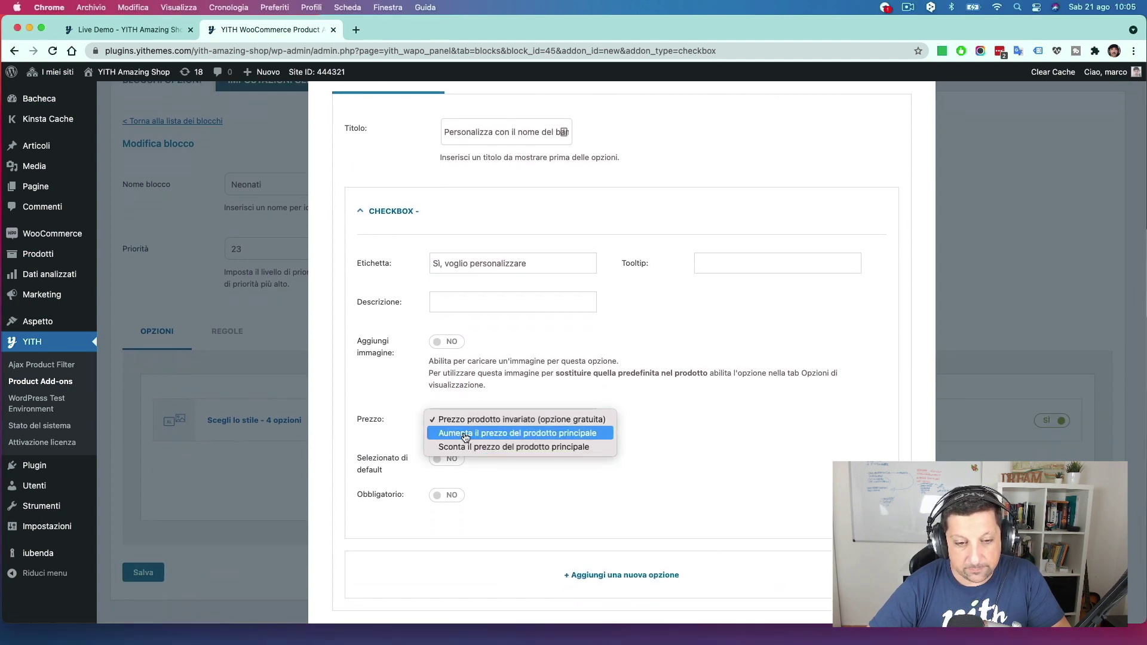
pyautogui.click(465, 434)
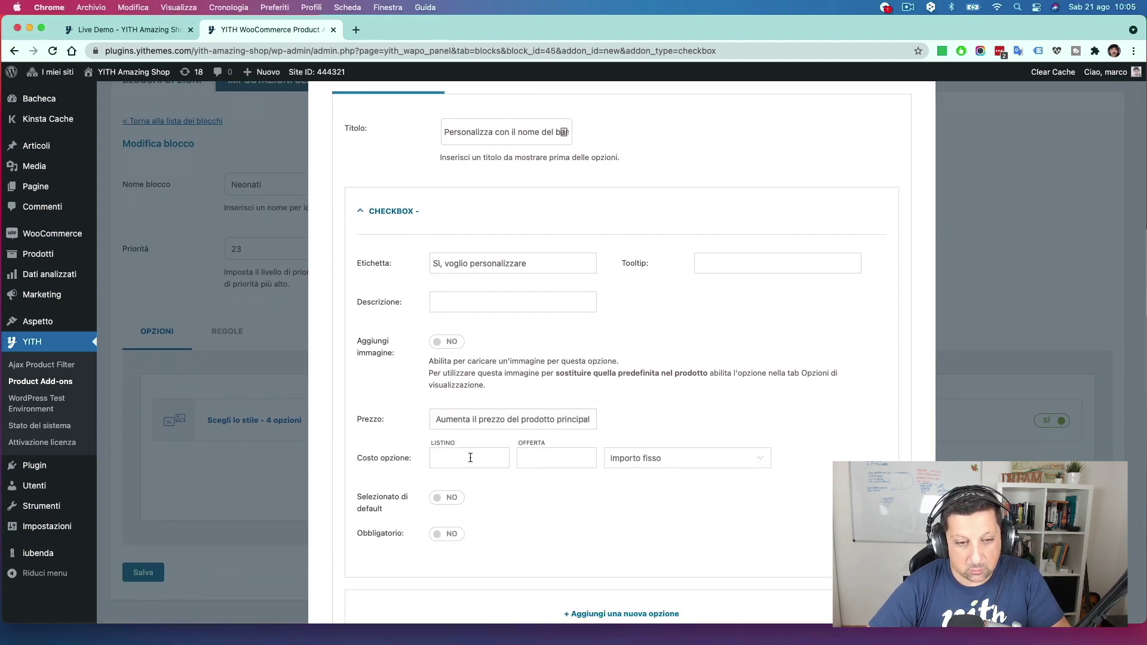
pyautogui.write('5')
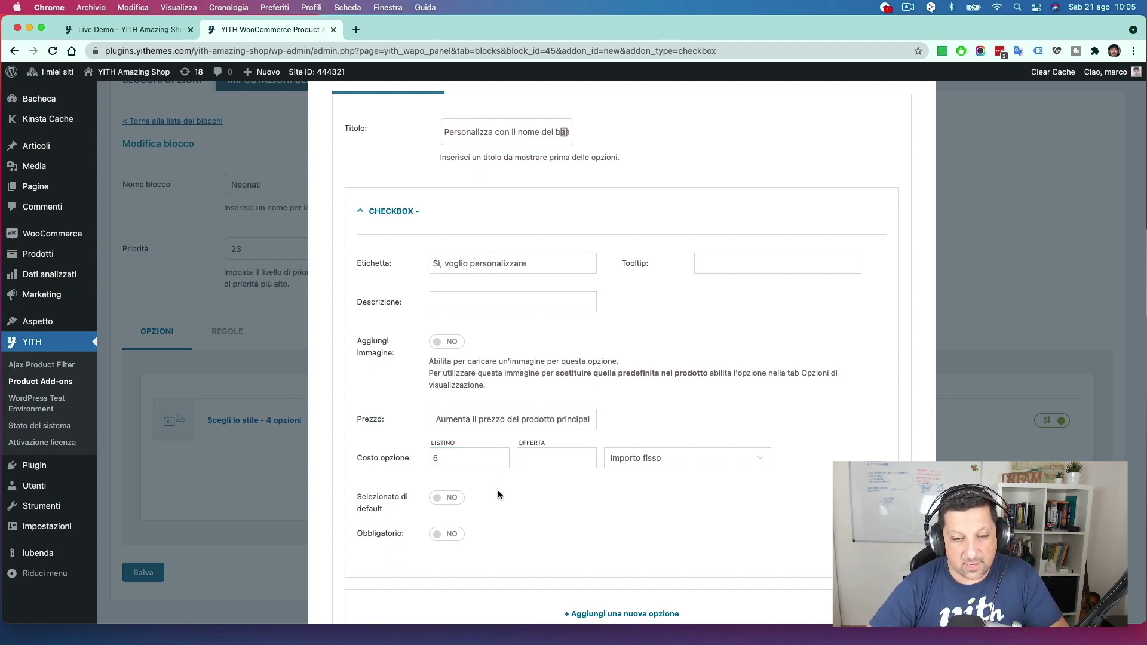
pyautogui.scroll(-3, 499, 494)
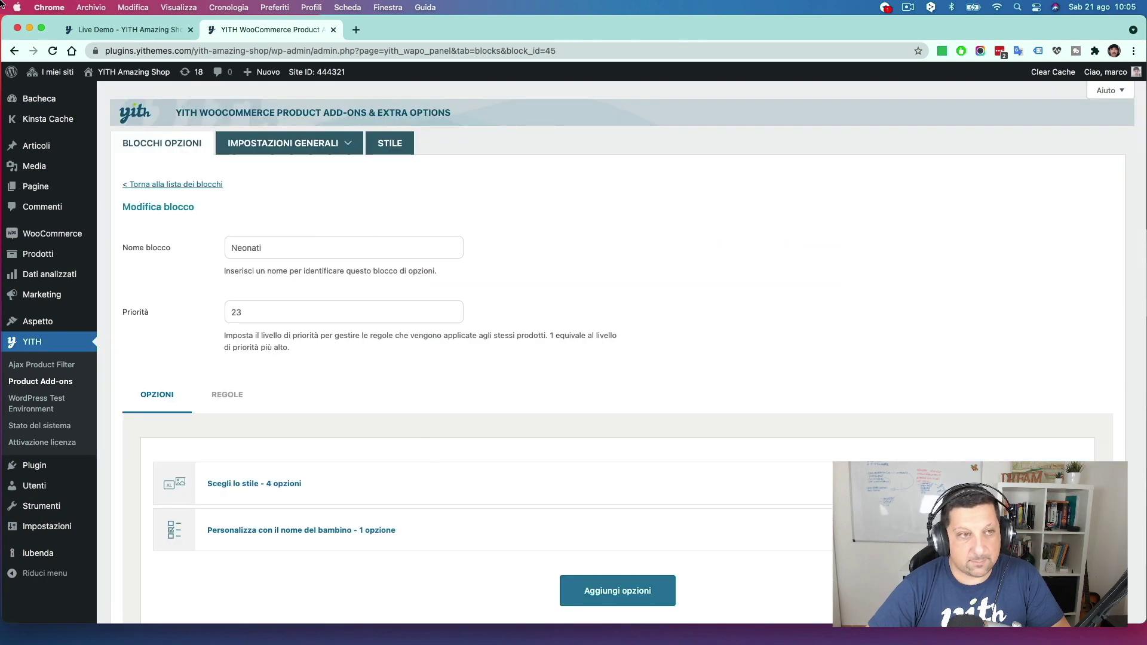
# - Reload the shop's towel product page and check how selecting "Sì, voglio personalizzare" affects the total
pyautogui.click(123, 29)
pyautogui.click(53, 52)
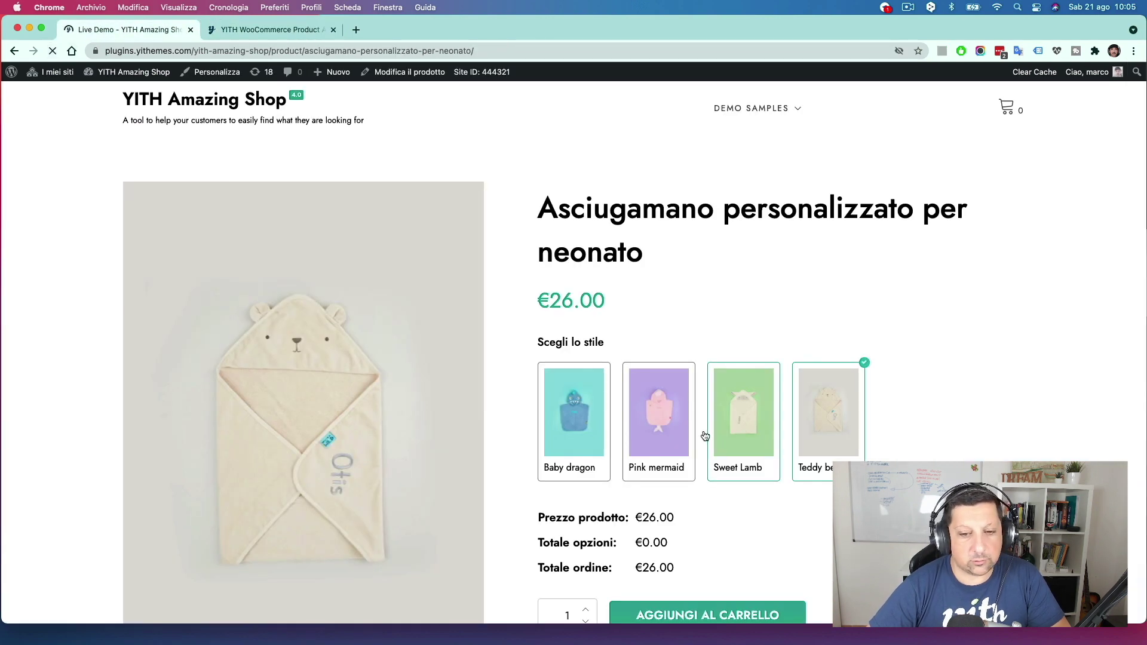
pyautogui.scroll(-2, 704, 430)
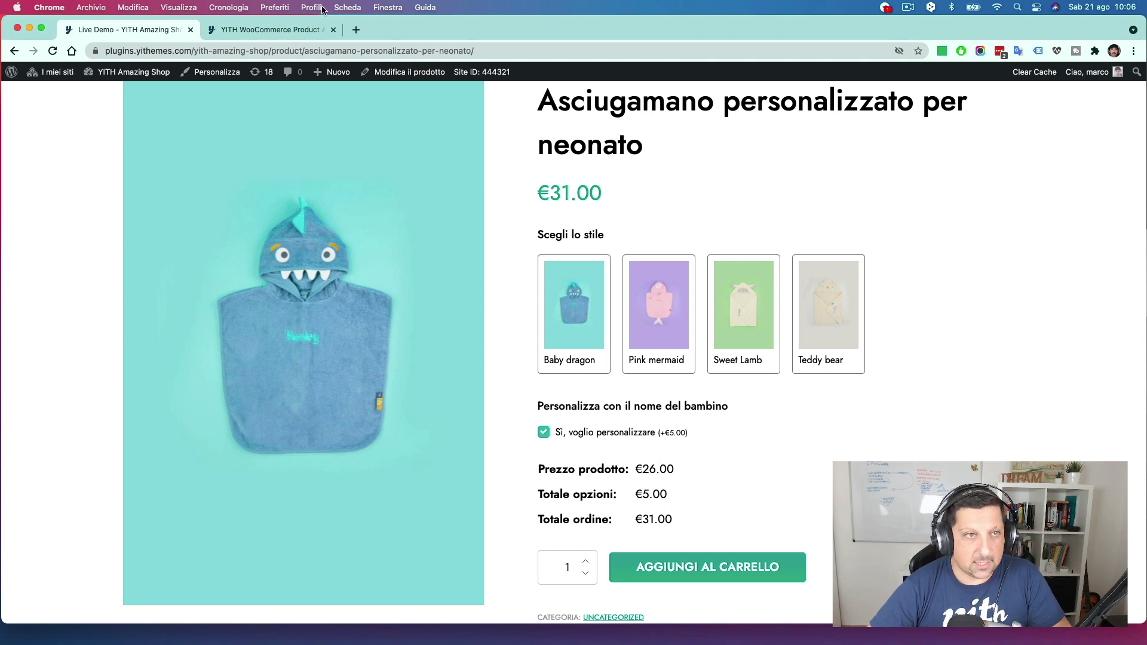
# - Add a required text input labelled "Inserisci il nome del tuo bambino e per soli 5 Euro lo stamperemo in questo asciugamano" to the Neonati block
pyautogui.click(269, 30)
pyautogui.scroll(-5, 445, 343)
pyautogui.click(600, 472)
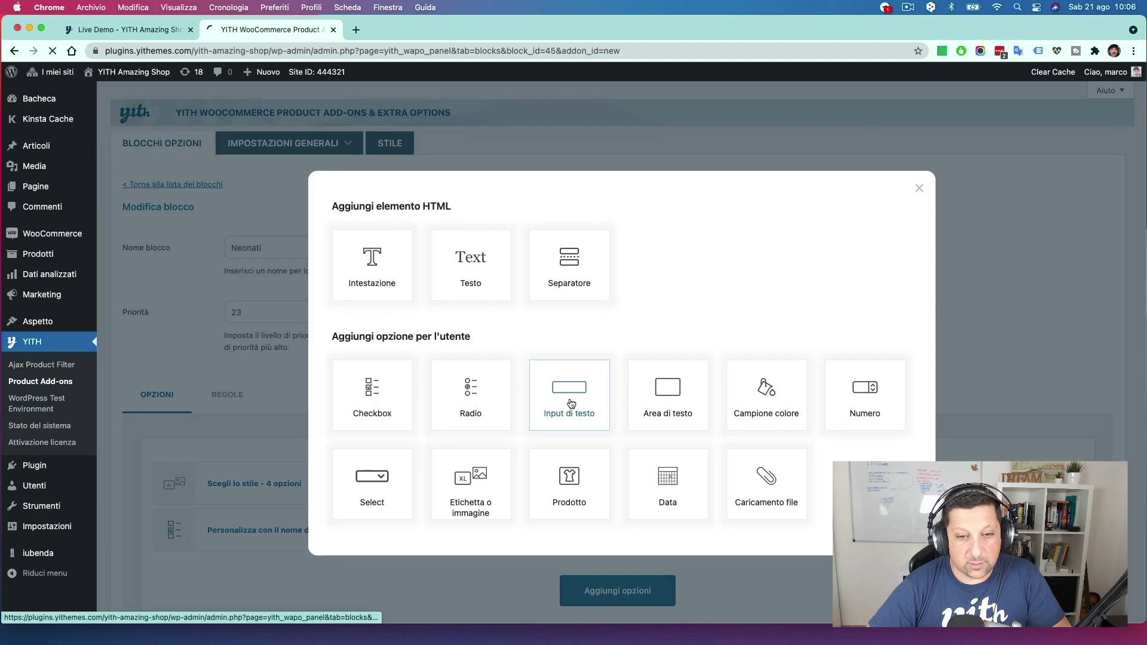
pyautogui.click(571, 397)
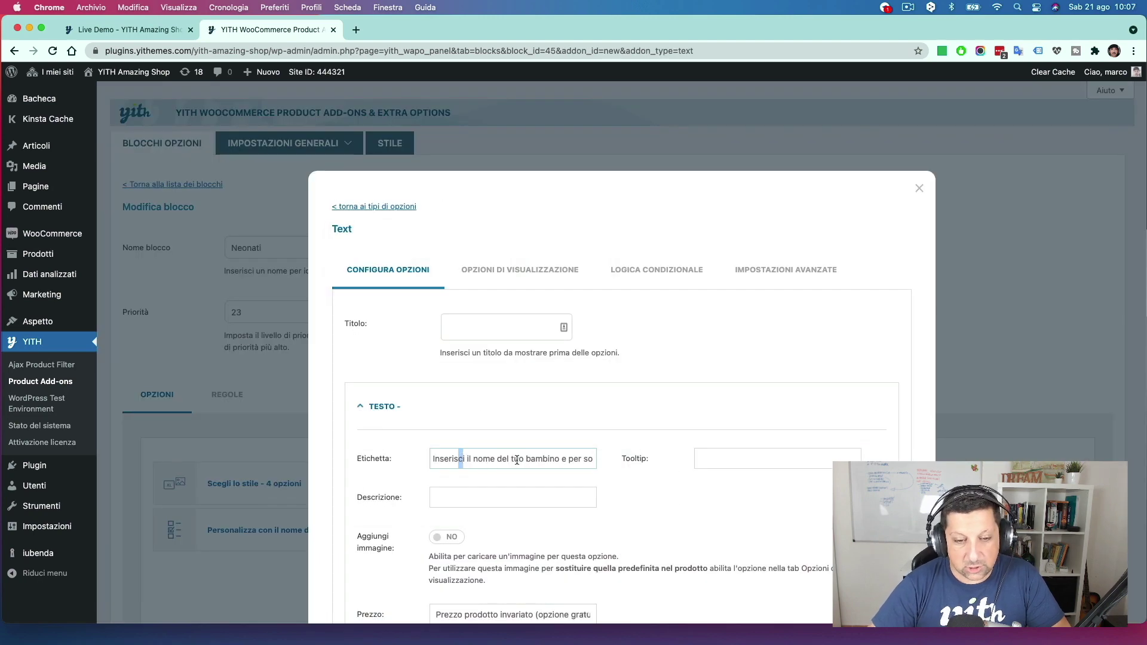
pyautogui.moveTo(545, 459); pyautogui.dragTo(605, 463)
pyautogui.click(484, 459)
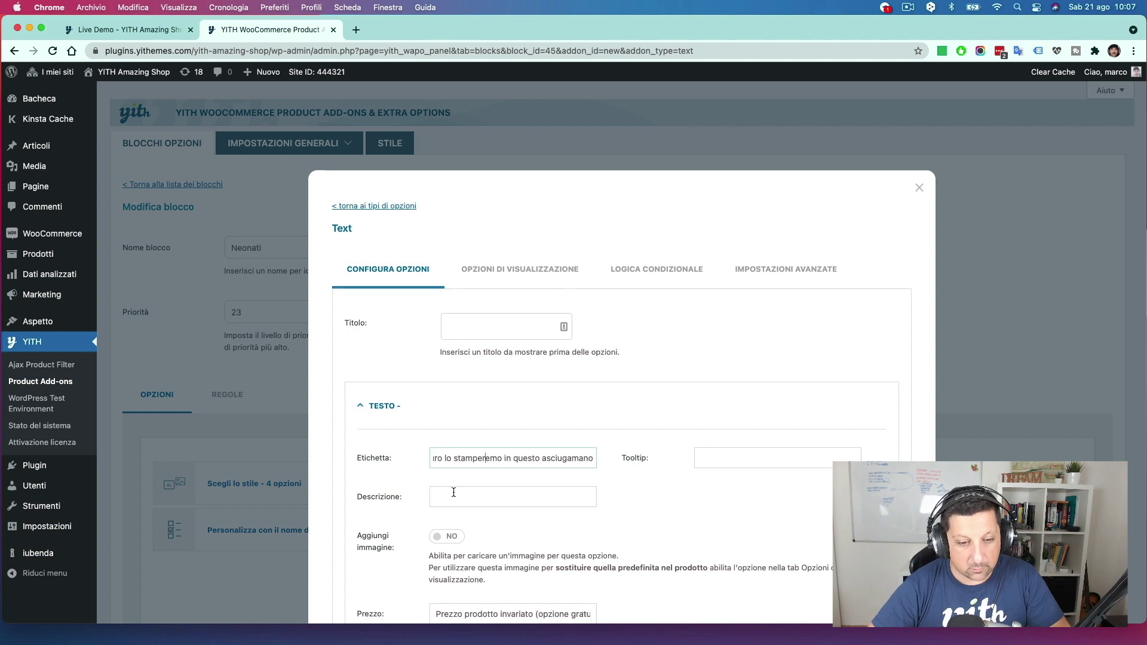
pyautogui.scroll(-5, 453, 492)
pyautogui.click(459, 448)
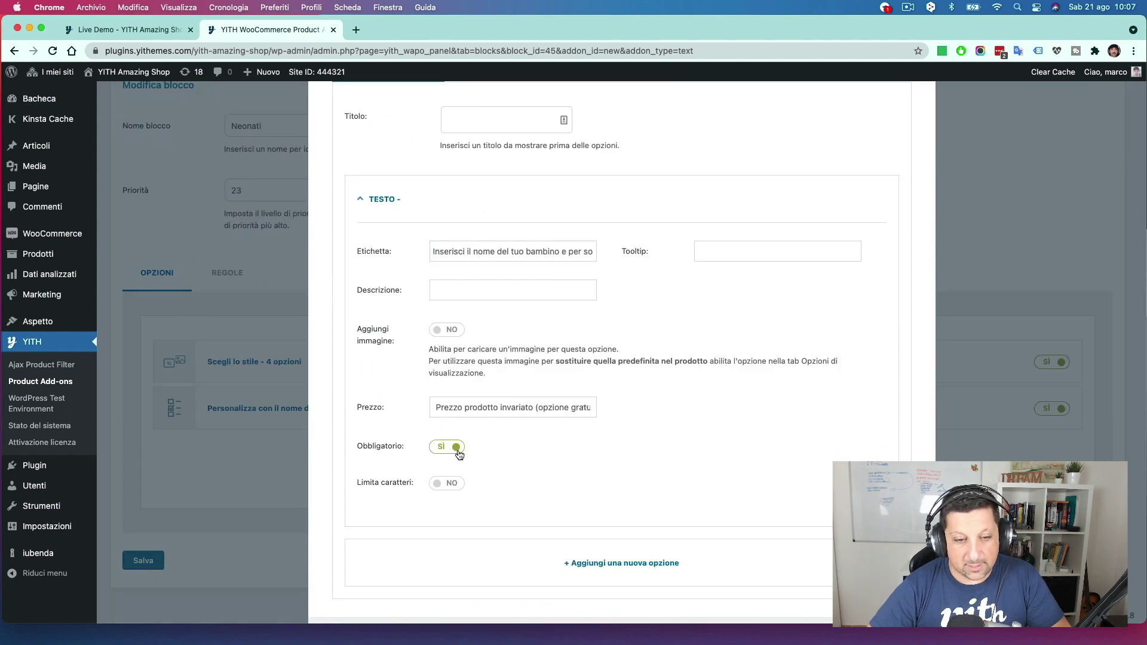
# - Enable conditional logic showing the text input when all rules match, with a rule on the "Personalizza con il nome del bambino" checkbox, and save
pyautogui.scroll(3, 598, 449)
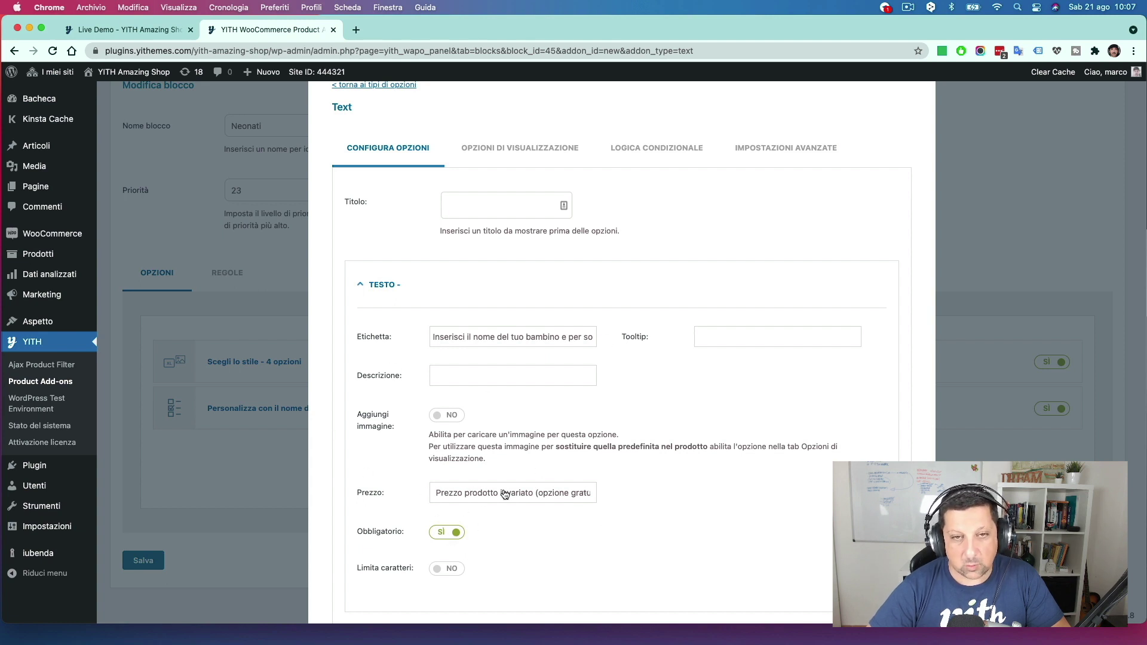
pyautogui.click(649, 148)
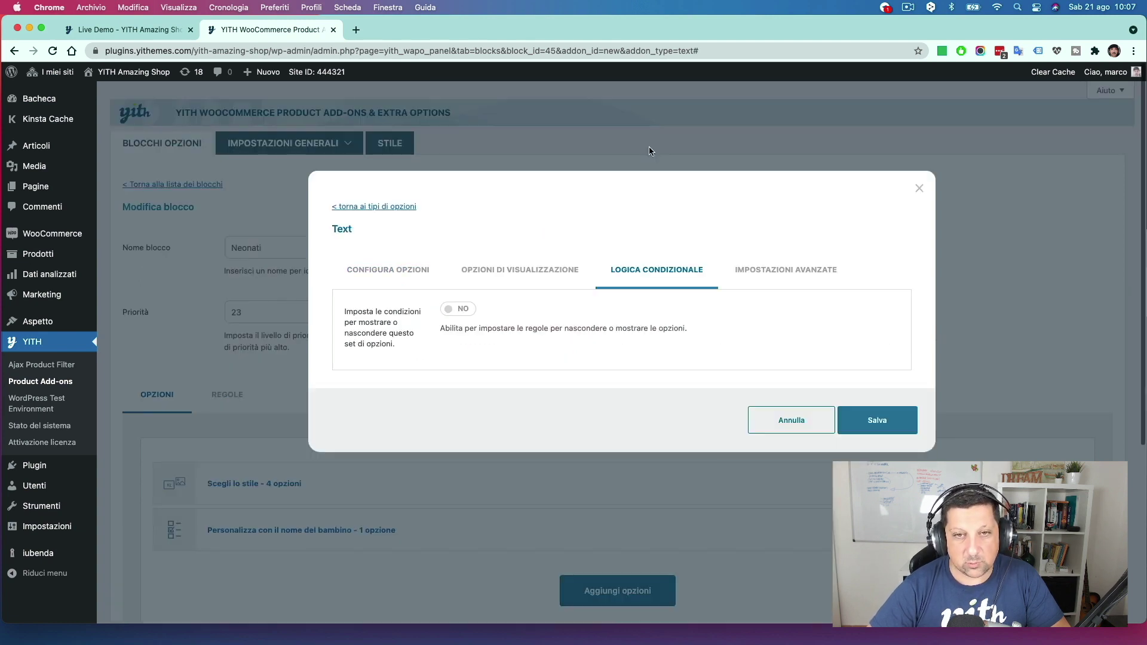
pyautogui.click(449, 311)
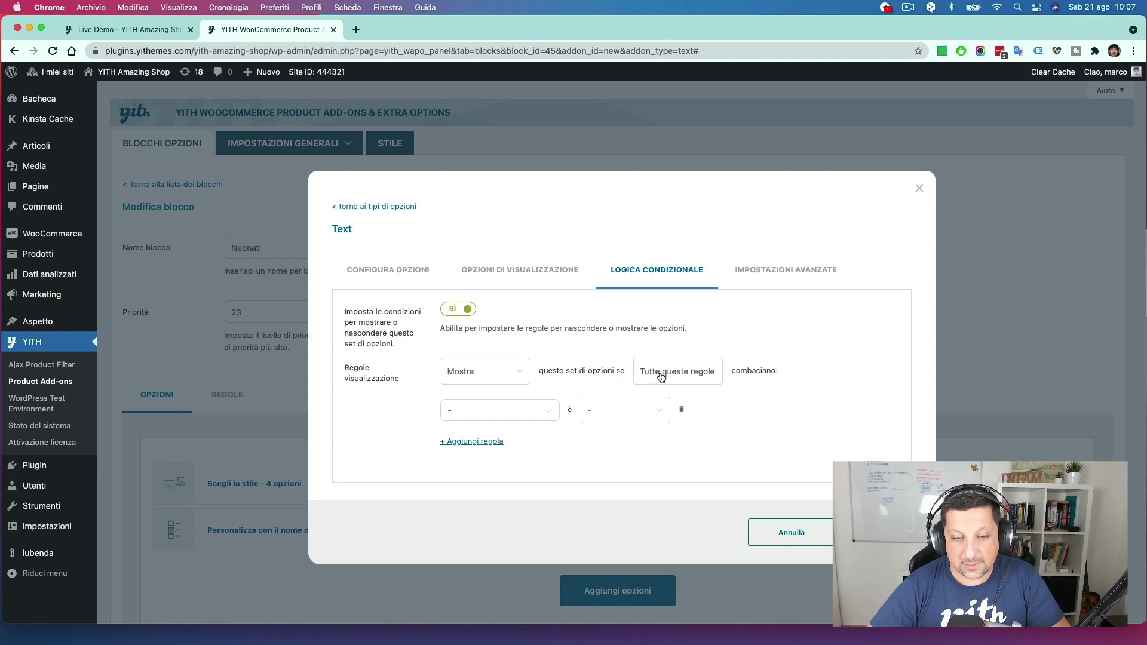
pyautogui.click(546, 414)
pyautogui.click(478, 507)
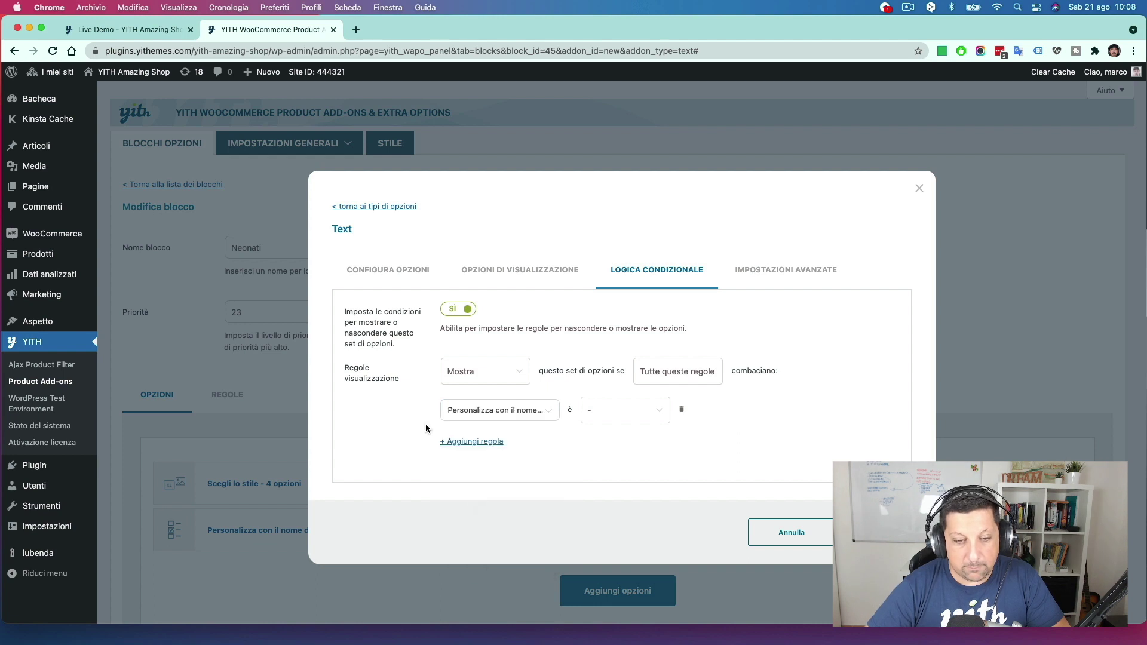
pyautogui.click(644, 426)
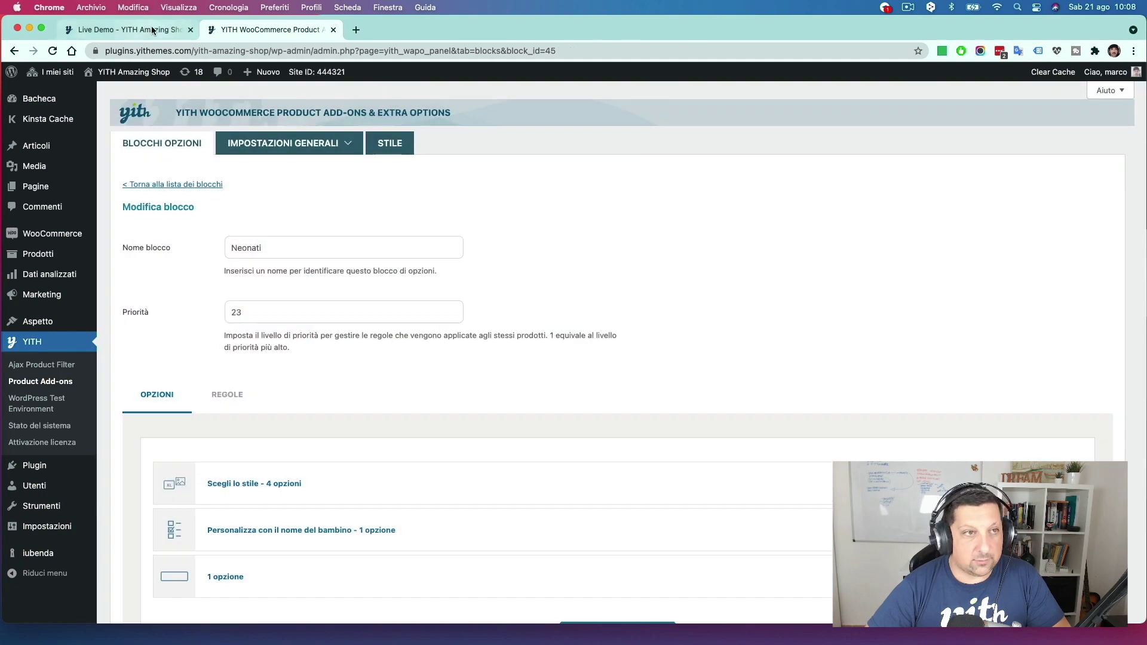
# - Reload the towel's product page and test the name field's conditional display by toggling "Sì, voglio personalizzare"
pyautogui.click(130, 29)
pyautogui.click(53, 51)
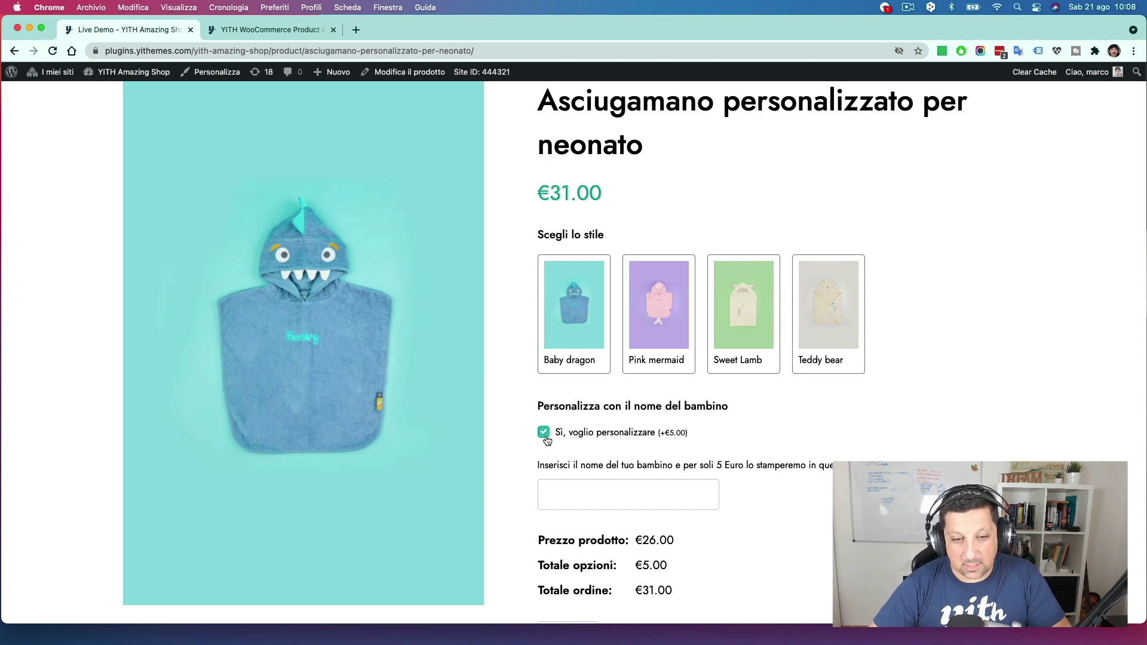
pyautogui.scroll(-1, 547, 442)
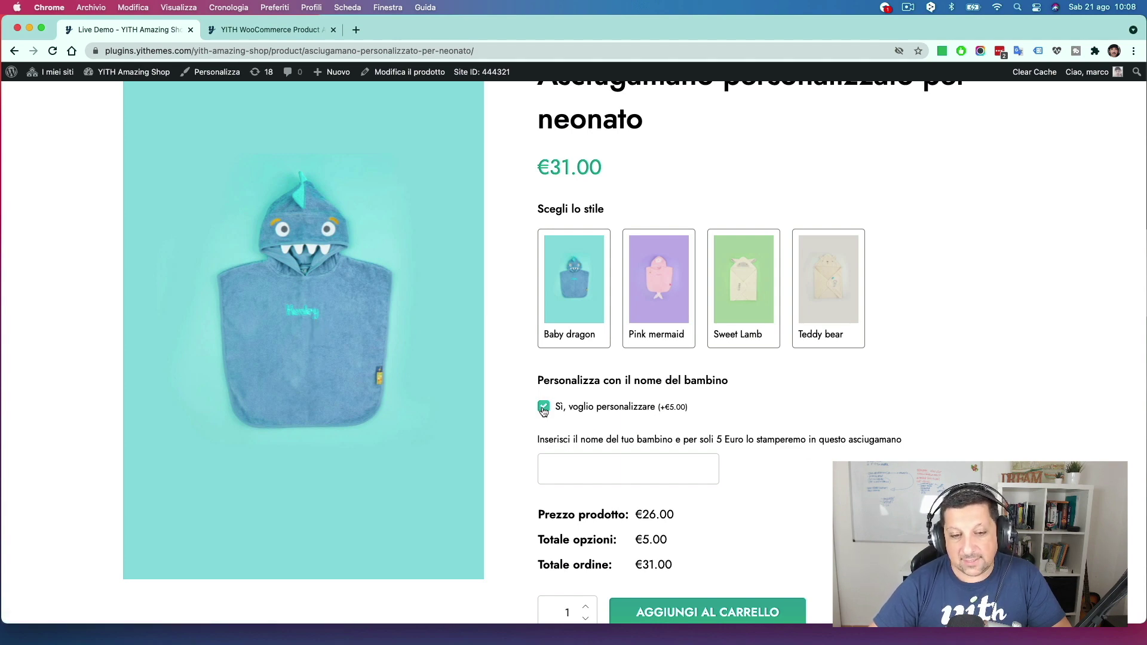
pyautogui.click(544, 409)
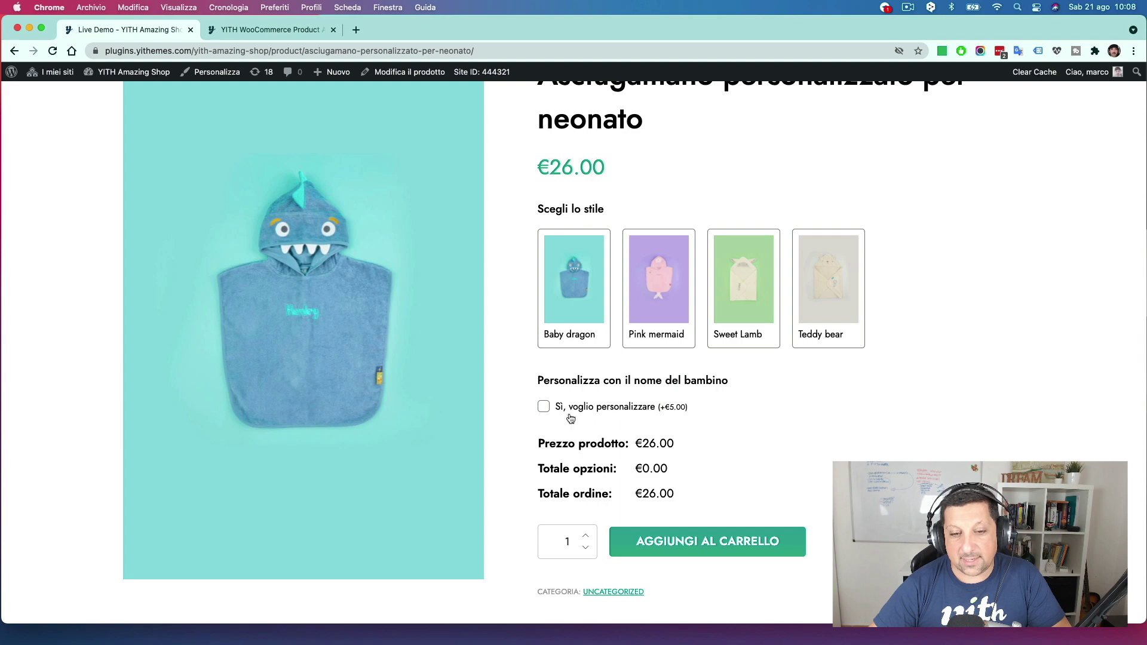